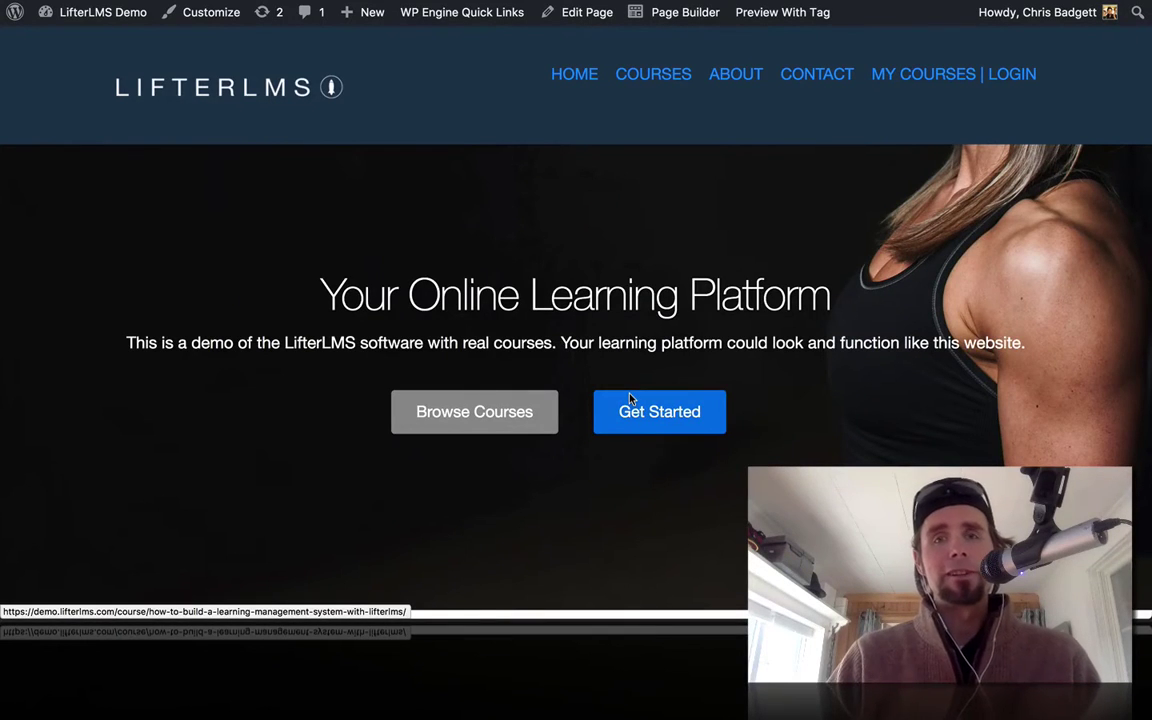
# Open the "How to Build a Learning Management System with LifterLMS" course from the popular courses and look over its page.
pyautogui.scroll(-10, 628, 345)
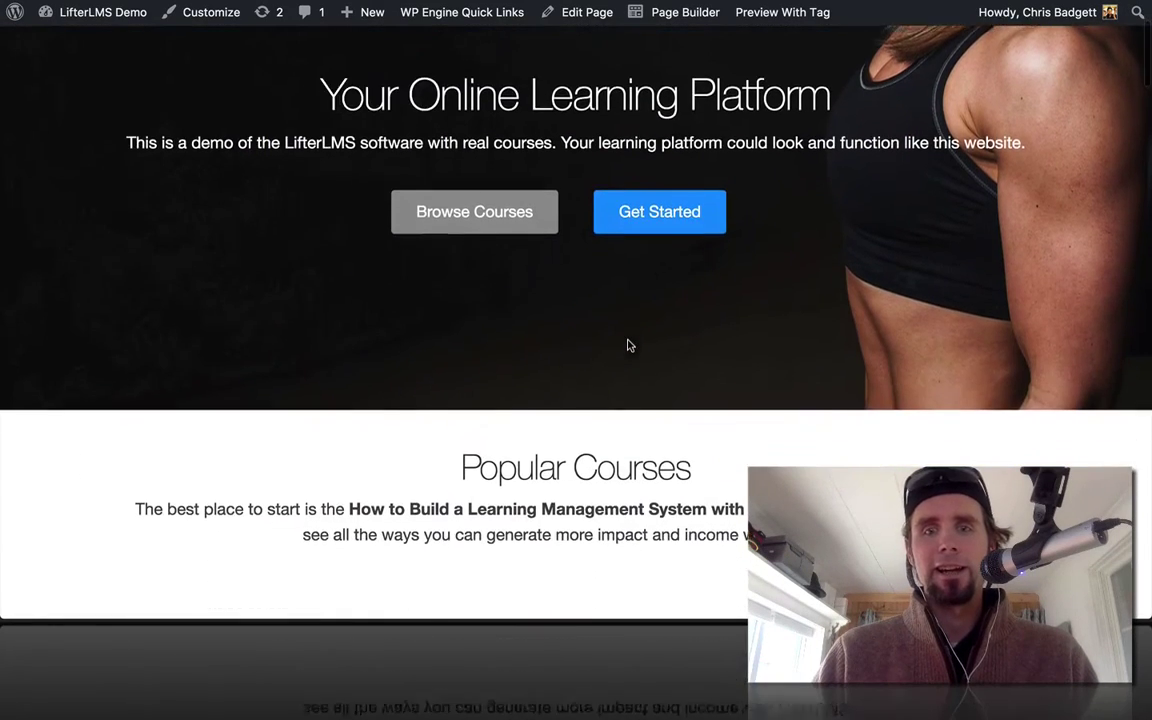
pyautogui.scroll(-3, 628, 345)
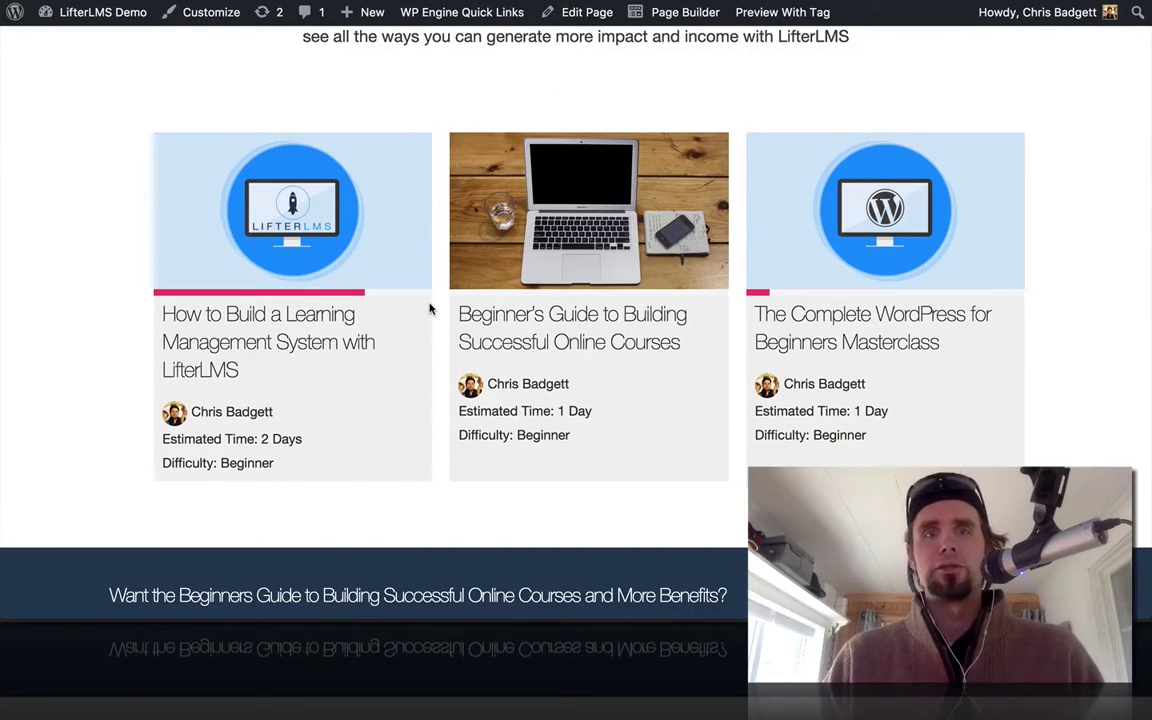
pyautogui.scroll(-1, 430, 309)
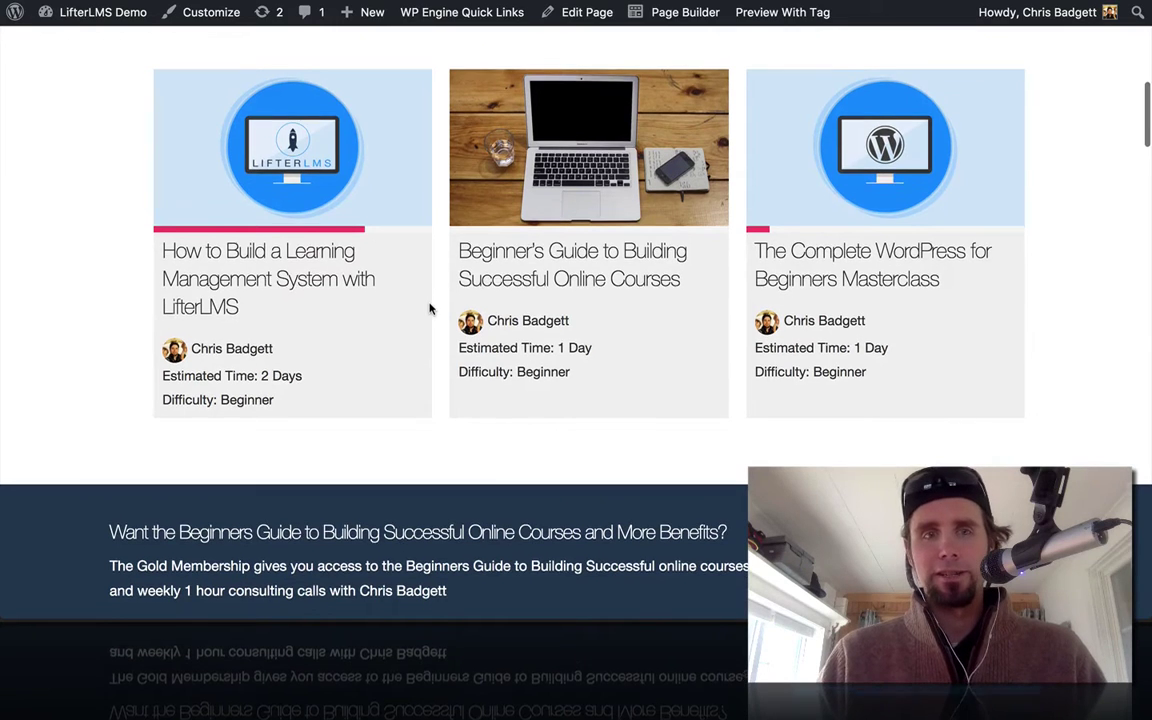
pyautogui.scroll(1, 430, 309)
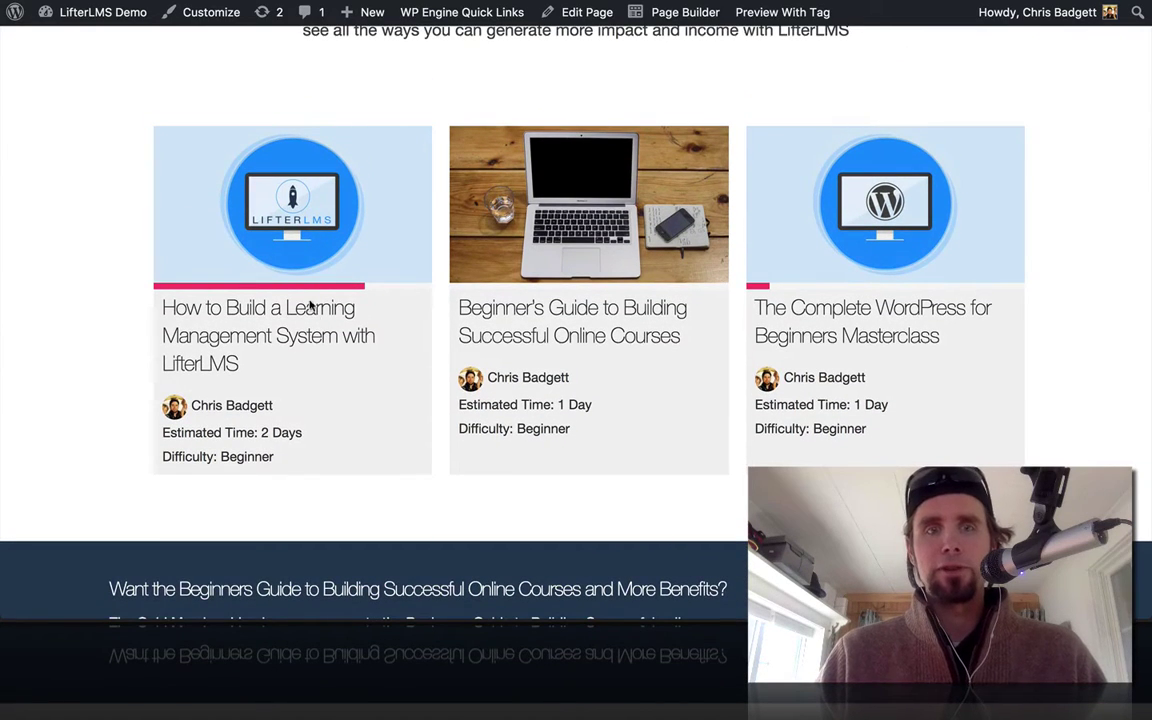
pyautogui.click(285, 316)
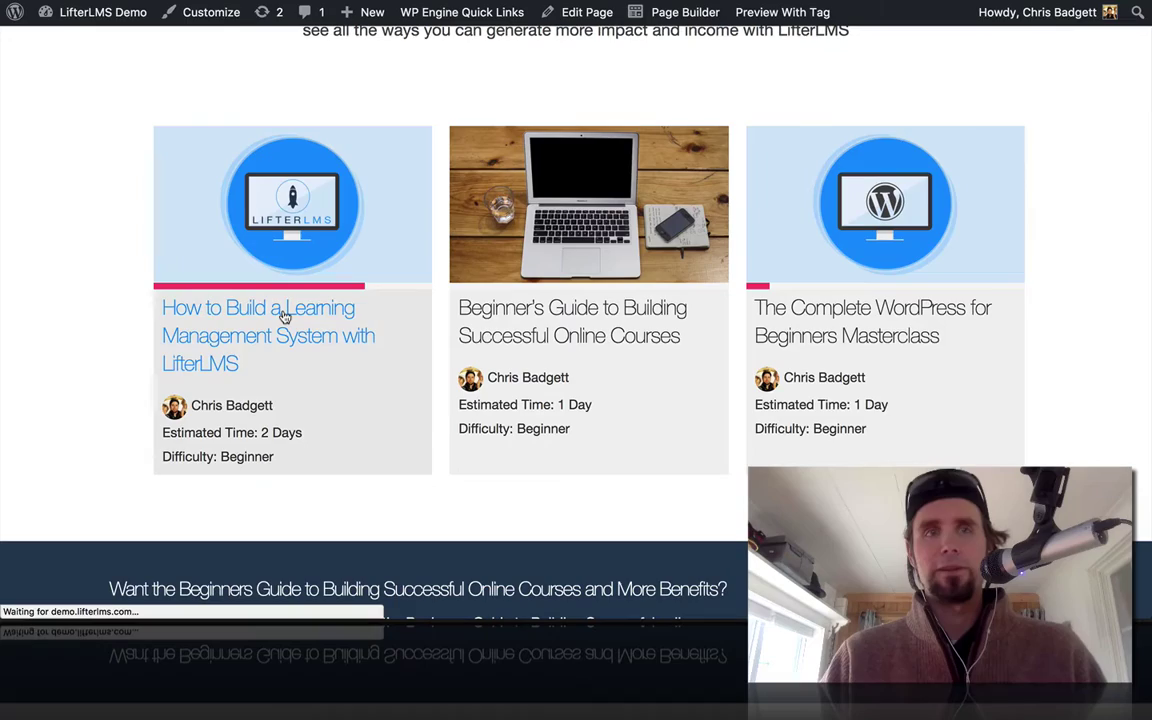
pyautogui.scroll(-2, 591, 385)
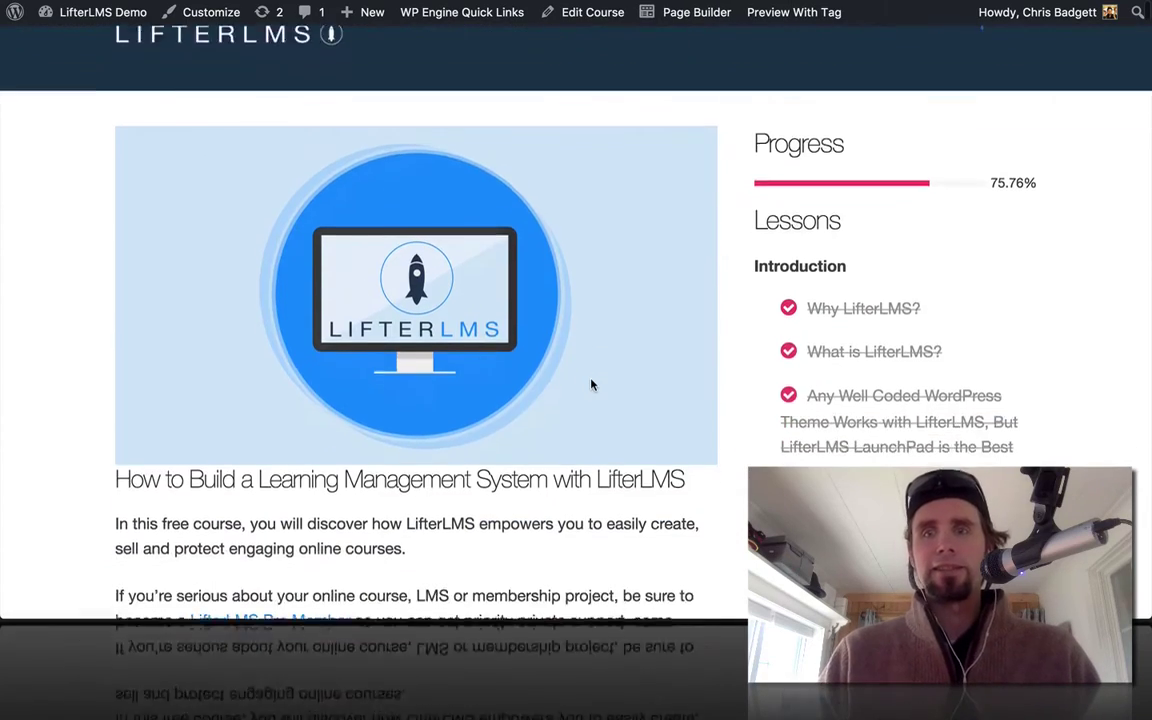
pyautogui.scroll(-3, 591, 385)
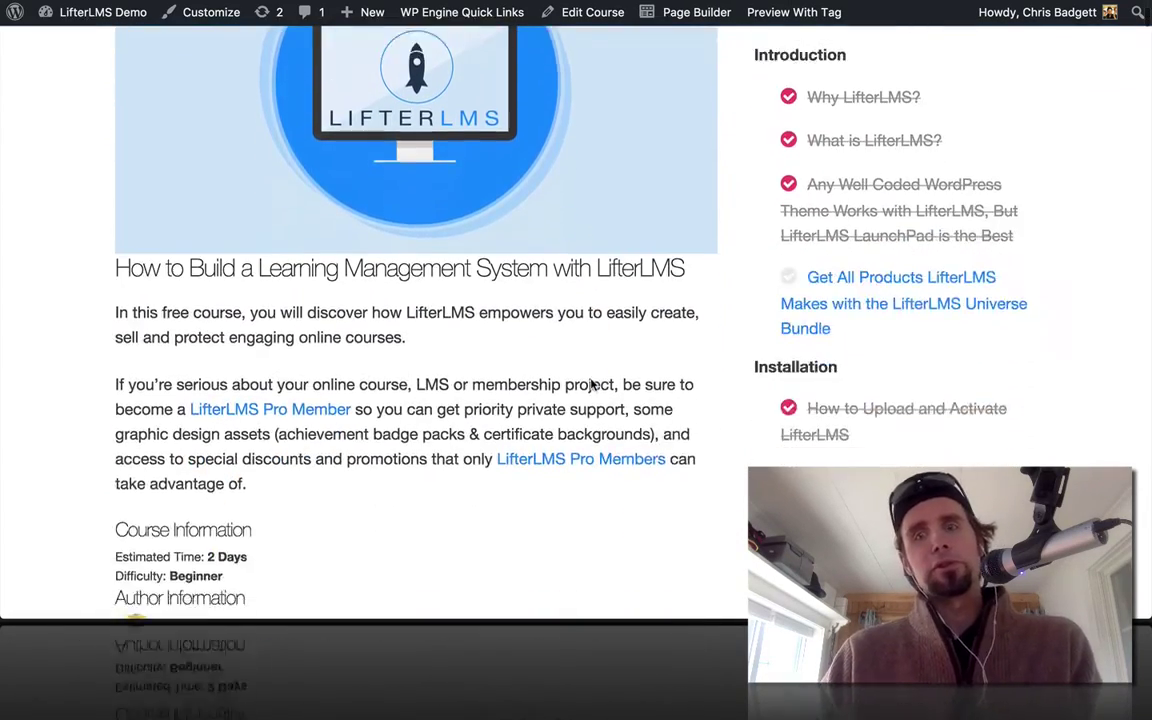
pyautogui.scroll(5, 591, 385)
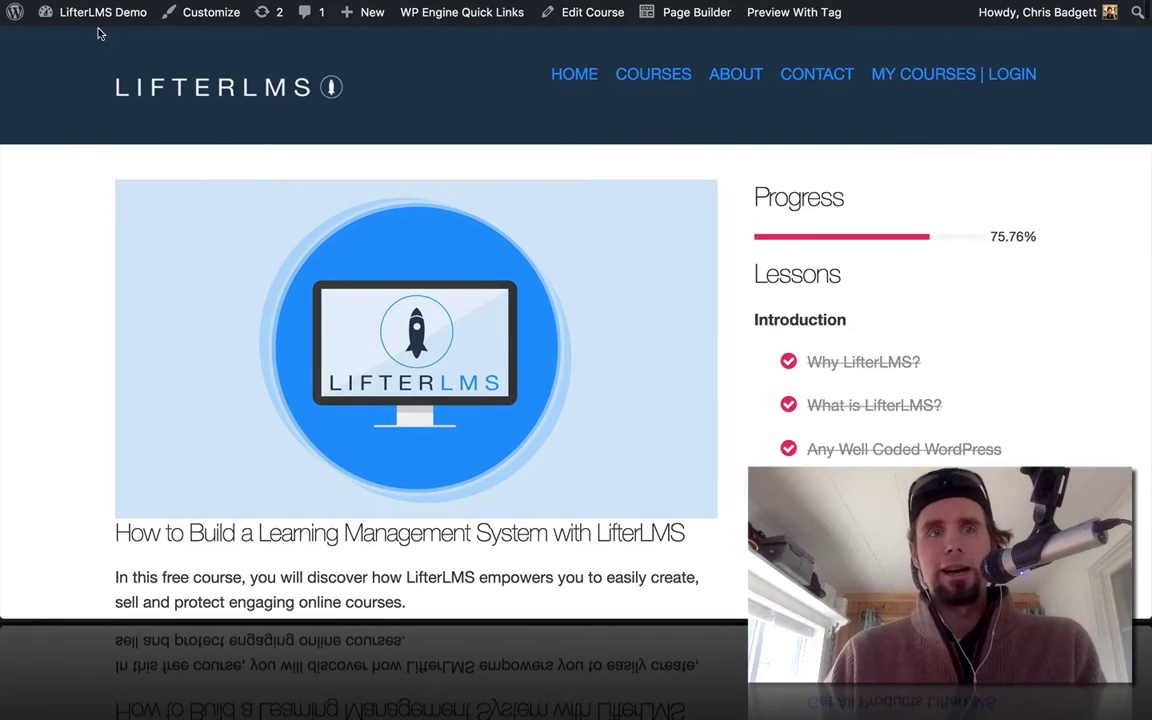
# Go to the site's admin dashboard and open the list of LifterLMS engagements.
pyautogui.moveTo(97, 18)
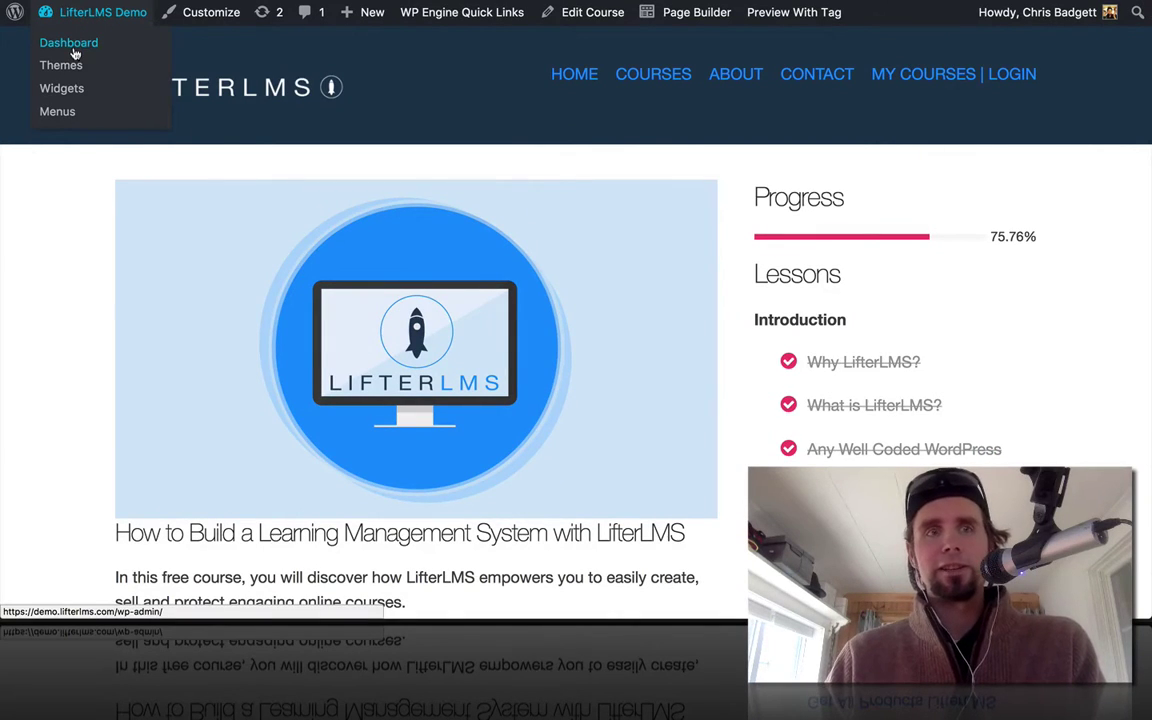
pyautogui.click(75, 54)
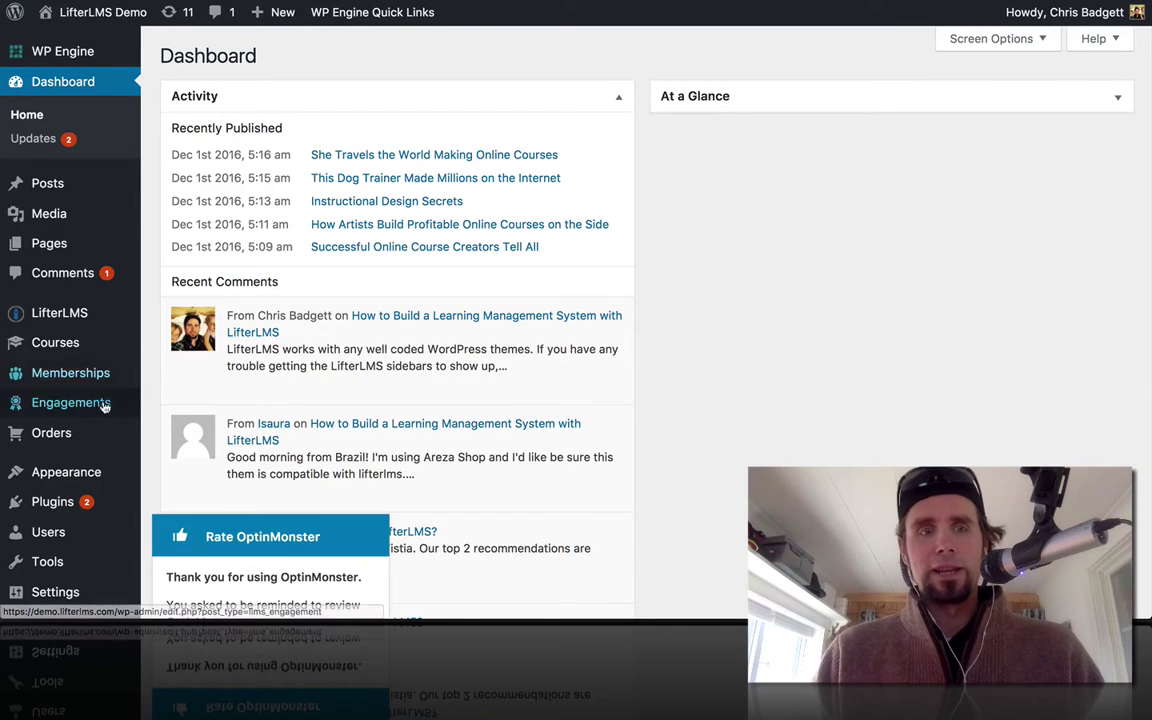
pyautogui.moveTo(98, 410)
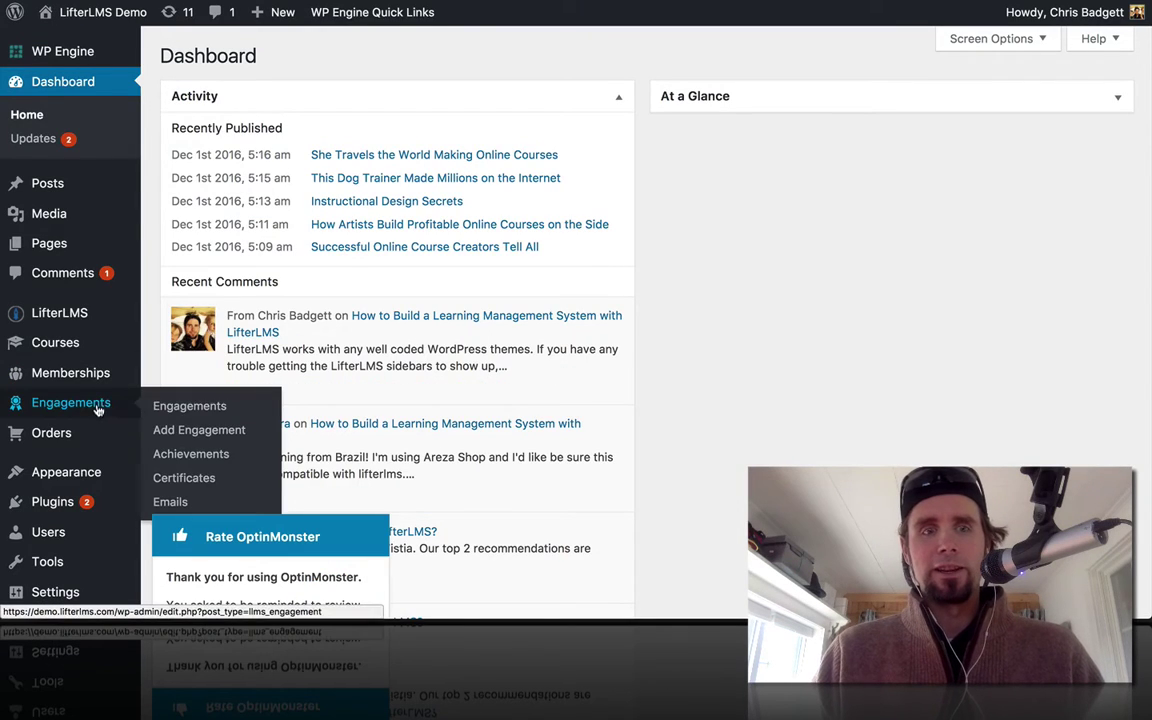
pyautogui.click(170, 406)
pyautogui.scroll(-3, 572, 382)
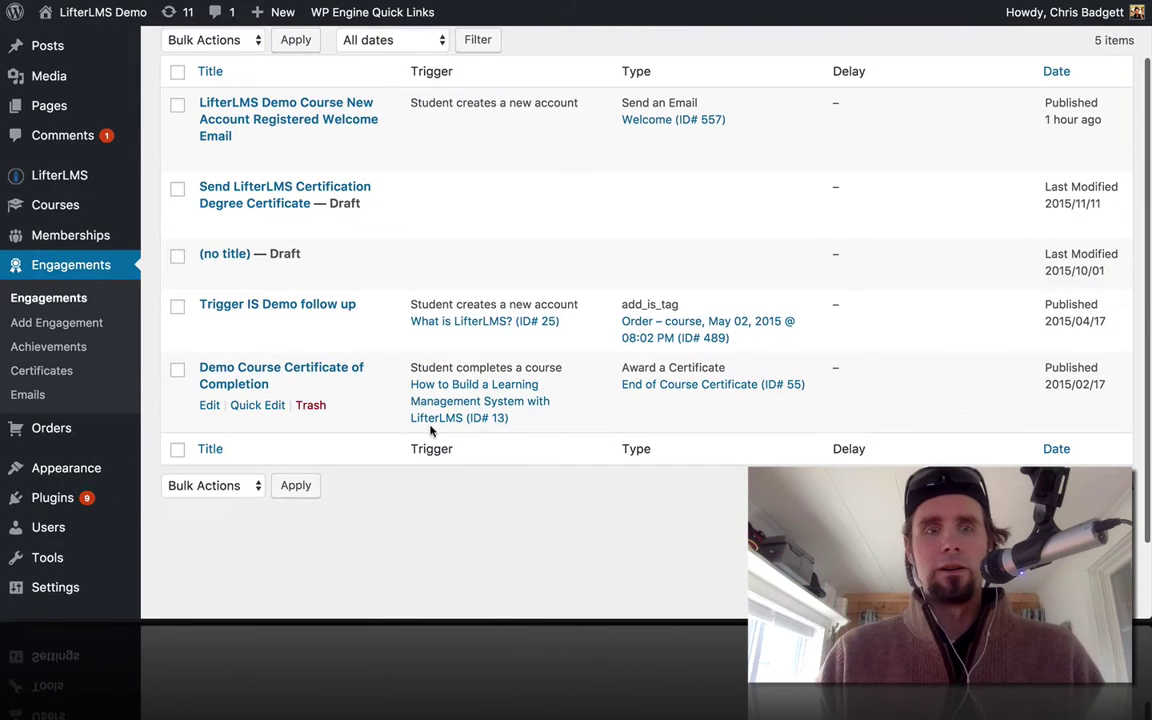
pyautogui.scroll(3, 530, 278)
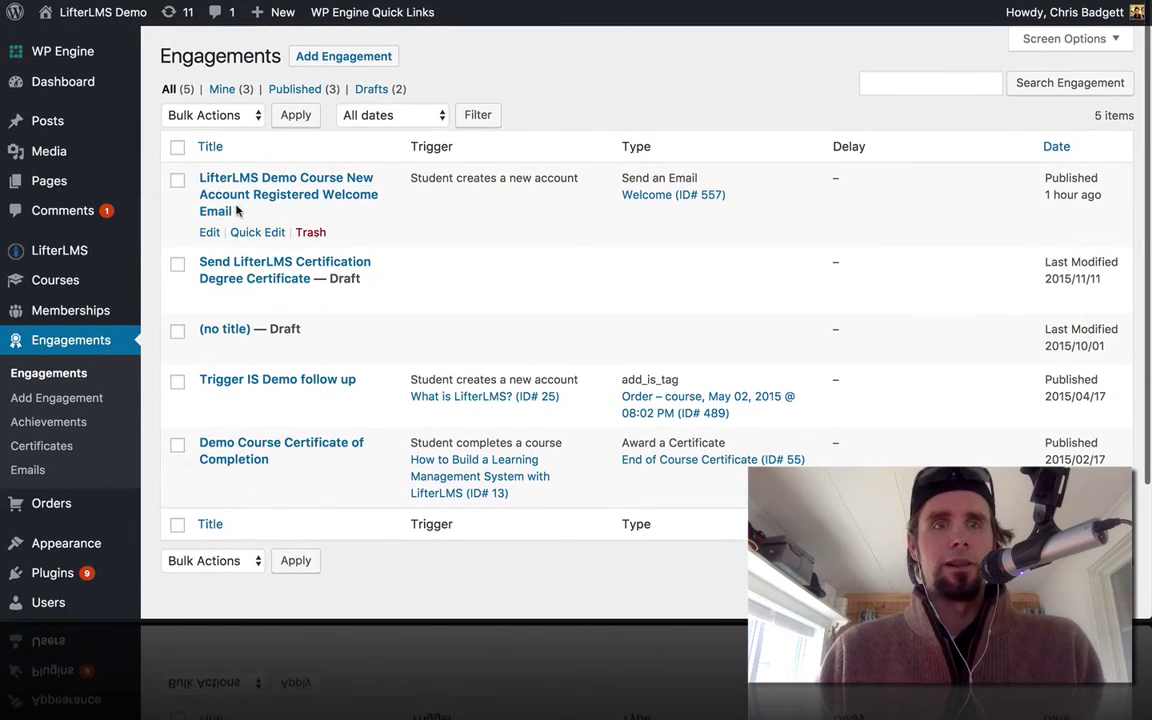
# Check the options of the "LifterLMS Demo Course New Account Registered Welcome Email" engagement and open the Welcome email for editing.
pyautogui.click(315, 195)
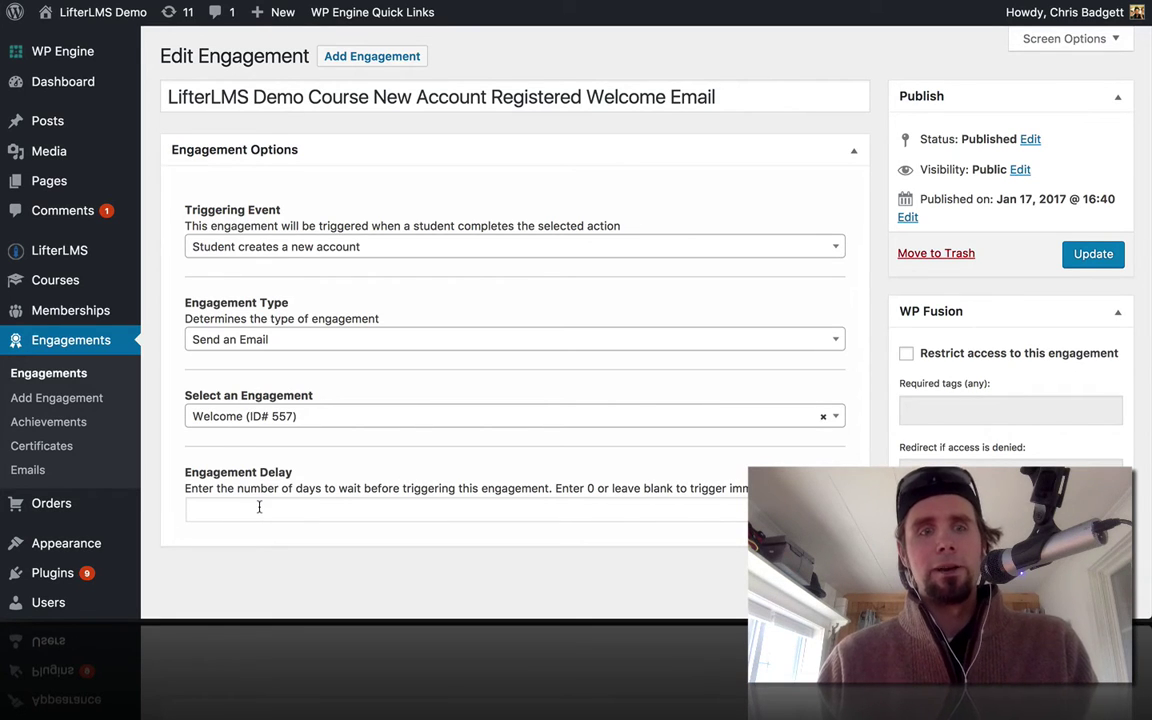
pyautogui.scroll(-1, 259, 507)
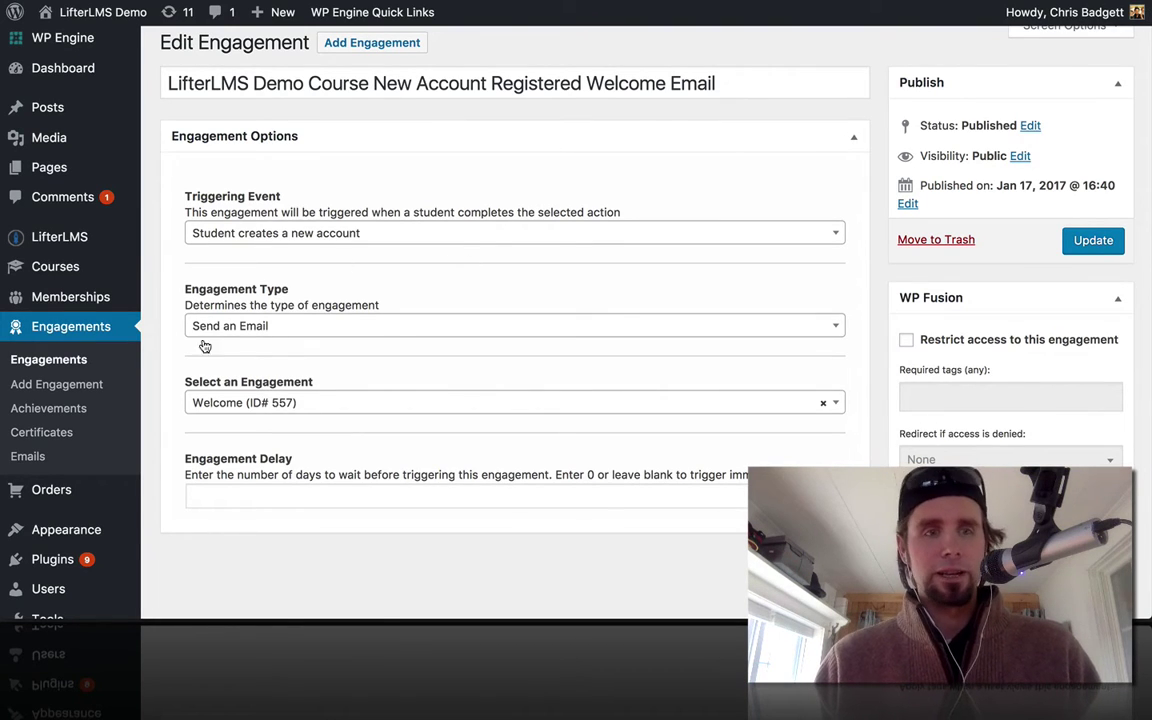
pyautogui.click(43, 463)
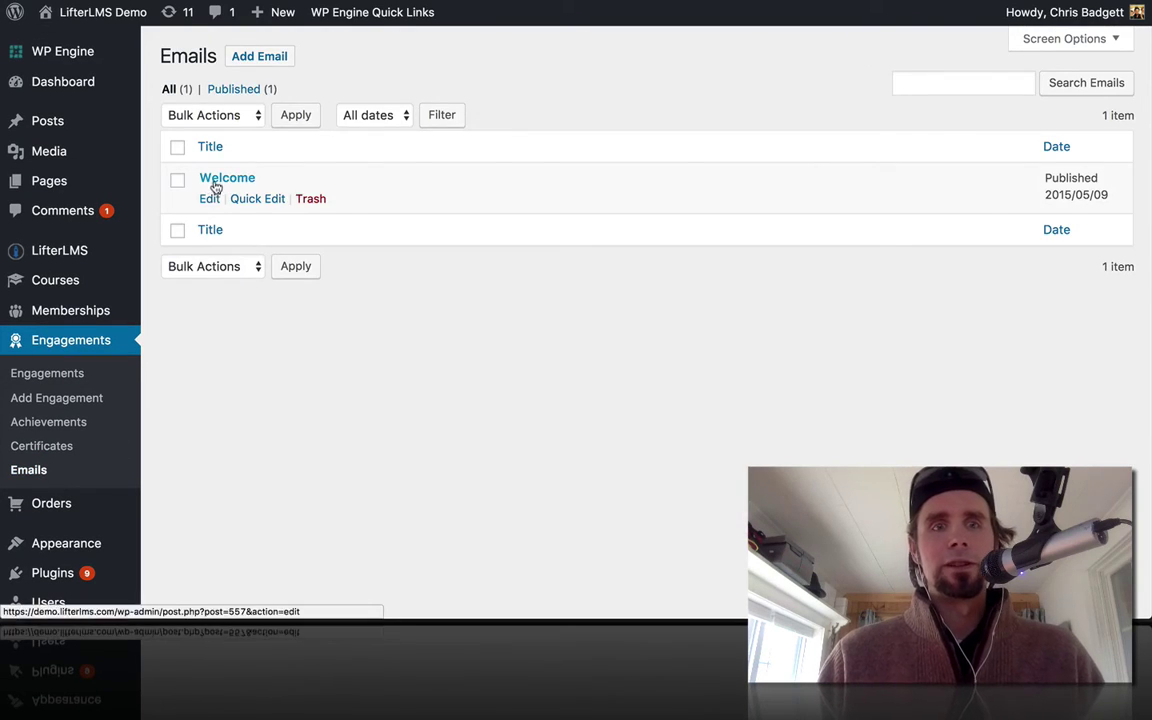
pyautogui.click(213, 180)
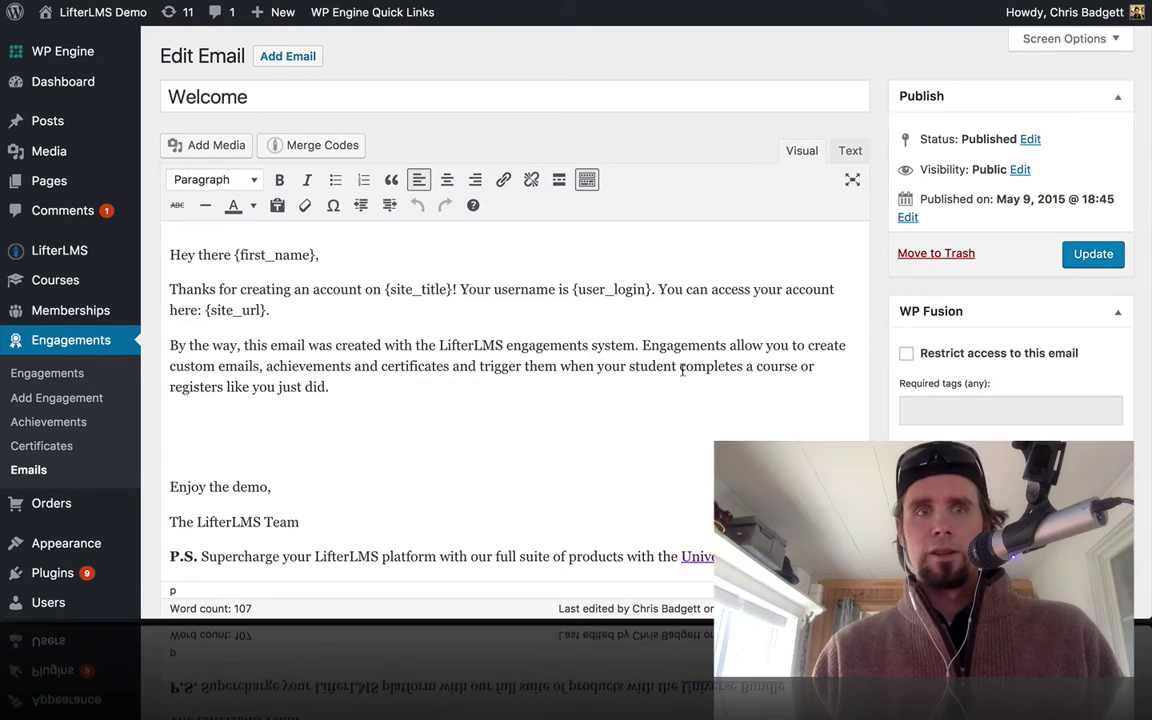
pyautogui.scroll(-2, 682, 370)
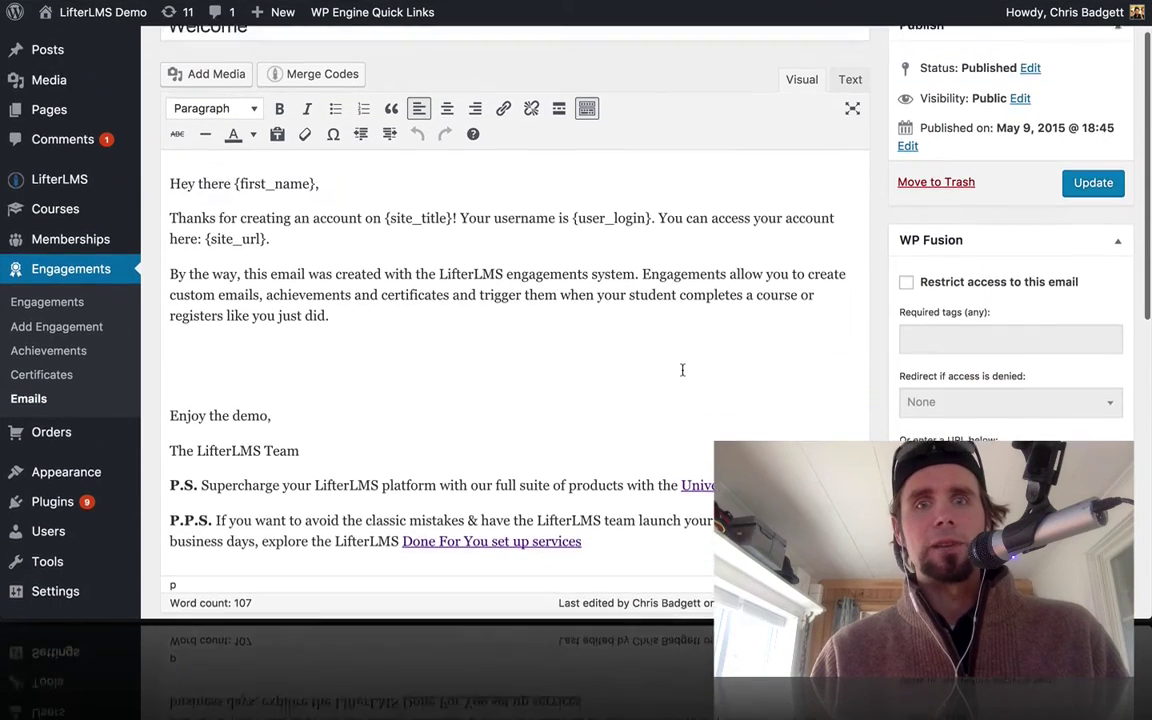
pyautogui.scroll(2, 682, 370)
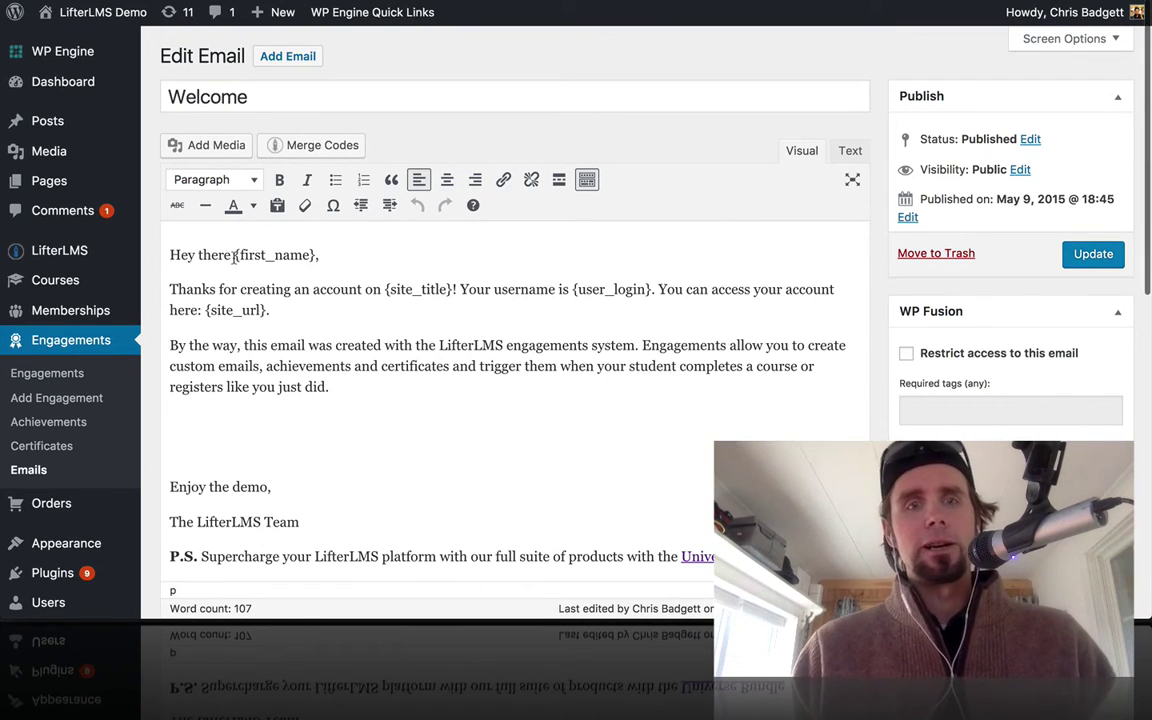
# Highlight the {first_name}, {site_title} and {user_login} merge codes one by one in the email body.
pyautogui.moveTo(235, 256); pyautogui.dragTo(315, 255)
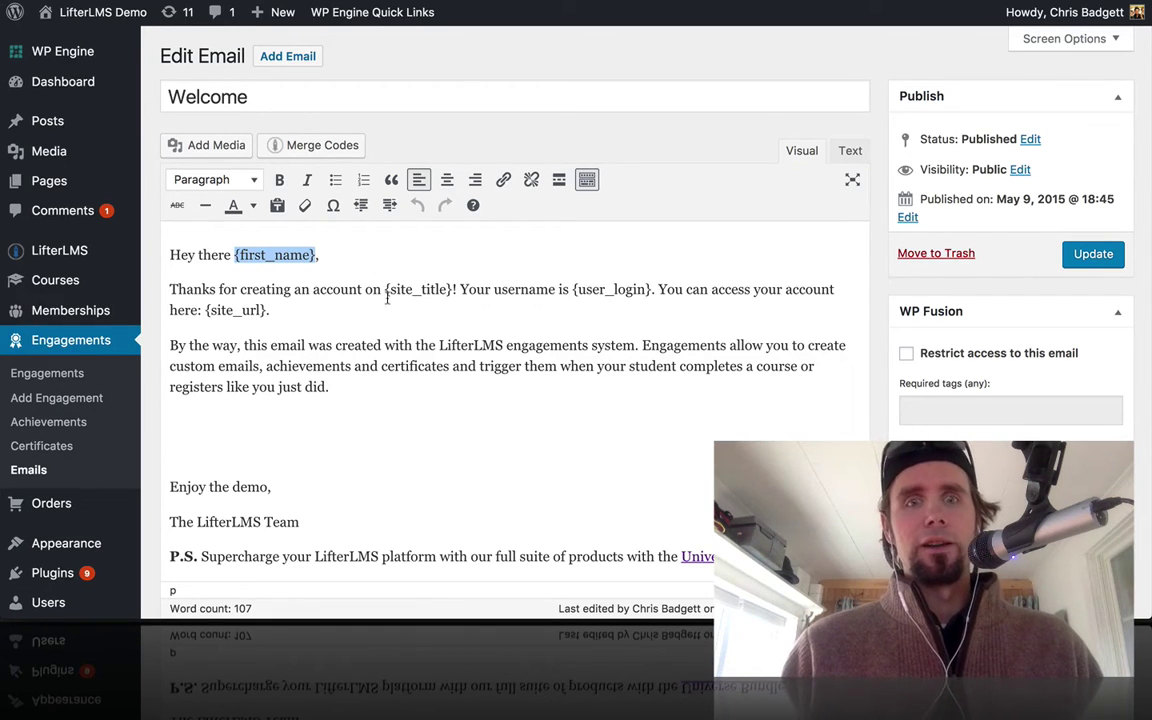
pyautogui.moveTo(385, 289); pyautogui.dragTo(453, 289)
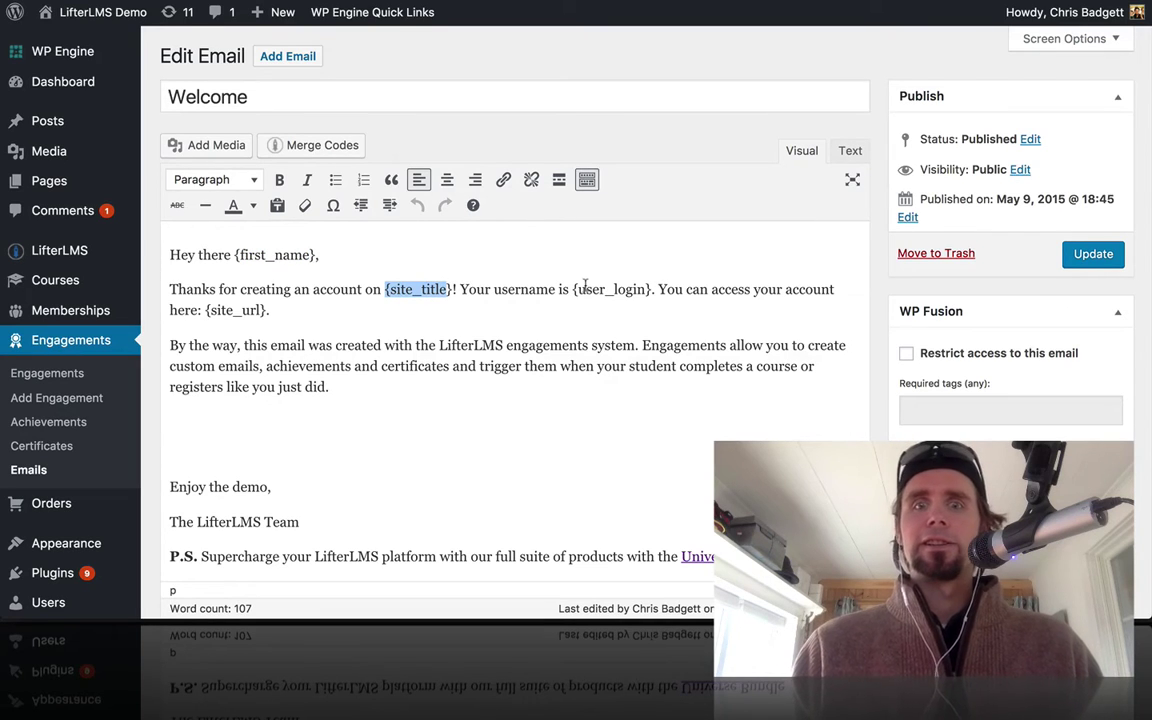
pyautogui.moveTo(572, 289); pyautogui.dragTo(654, 290)
pyautogui.scroll(-1, 477, 385)
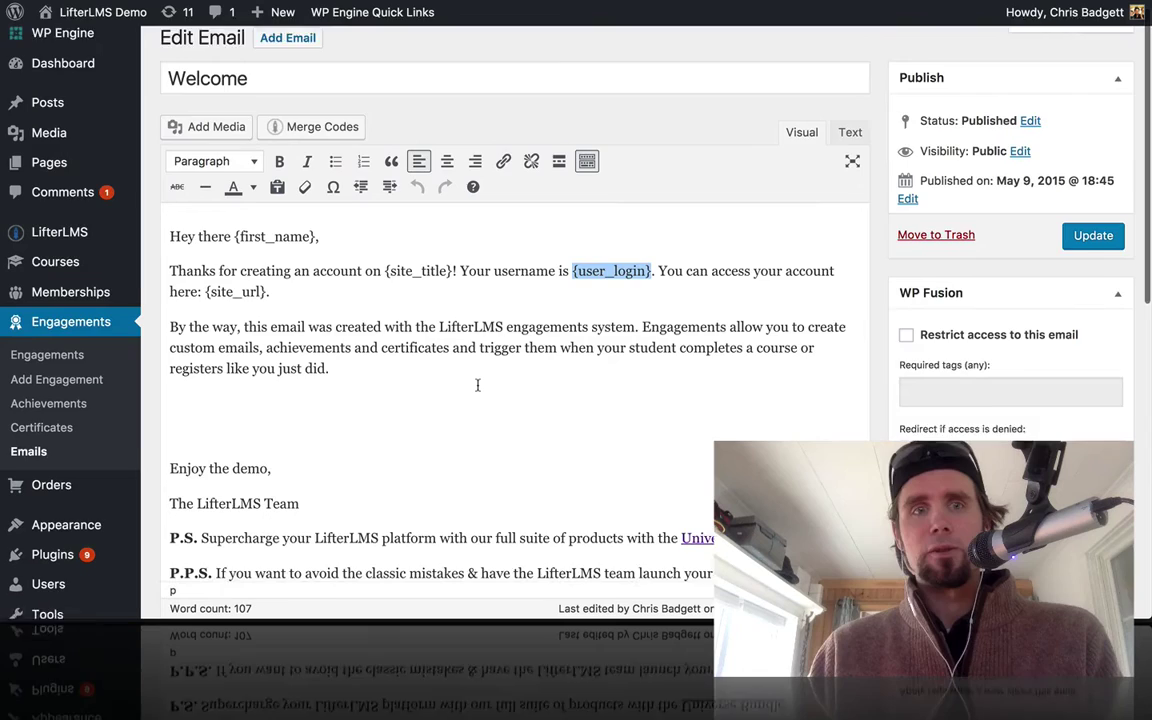
# Add an empty line below the paragraph ending "registers like you just did." in the email body.
pyautogui.click(331, 332)
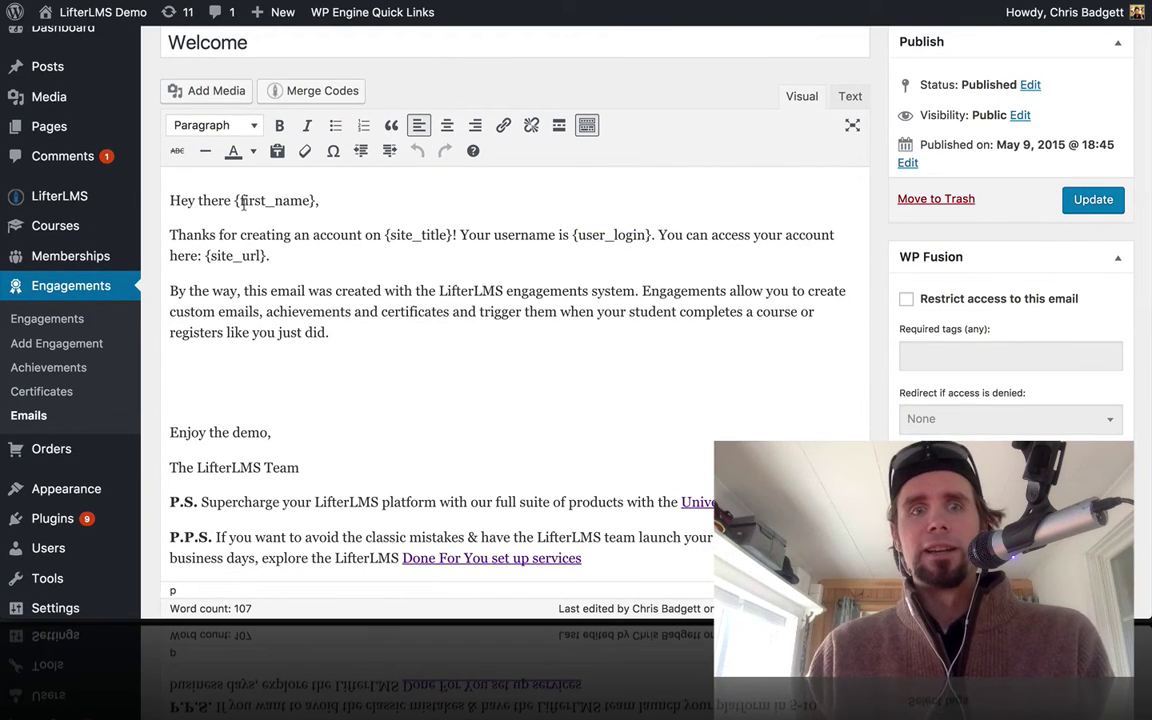
pyautogui.scroll(-1, 399, 341)
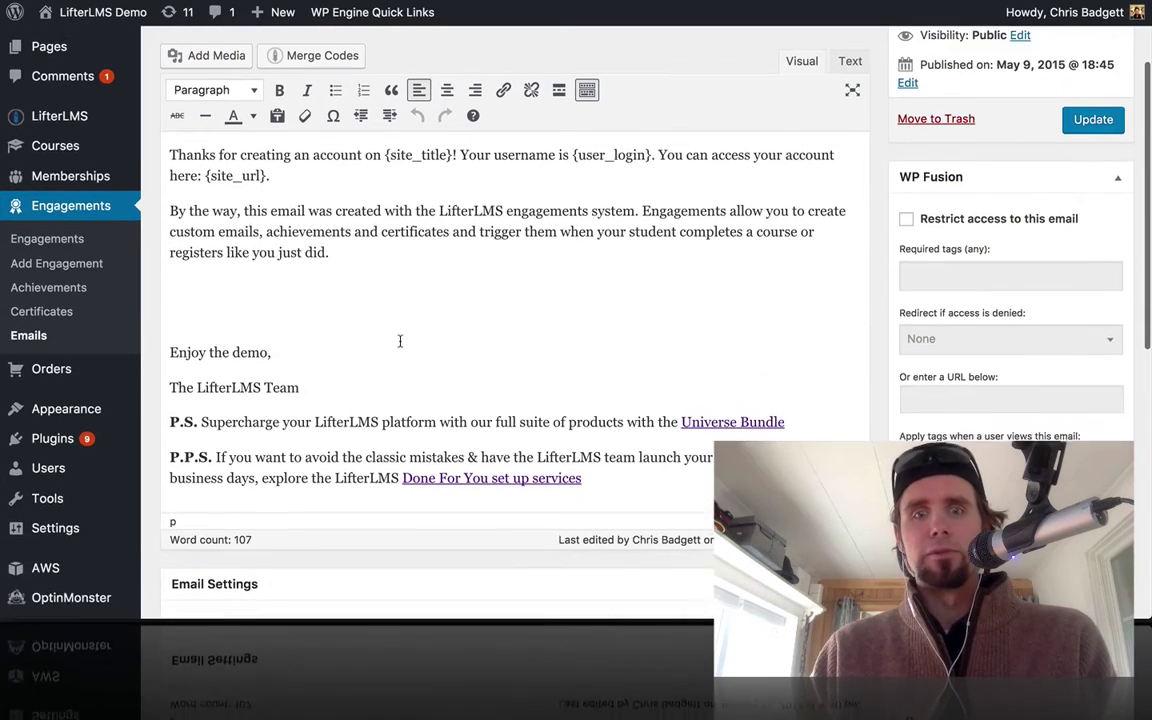
pyautogui.scroll(1, 399, 341)
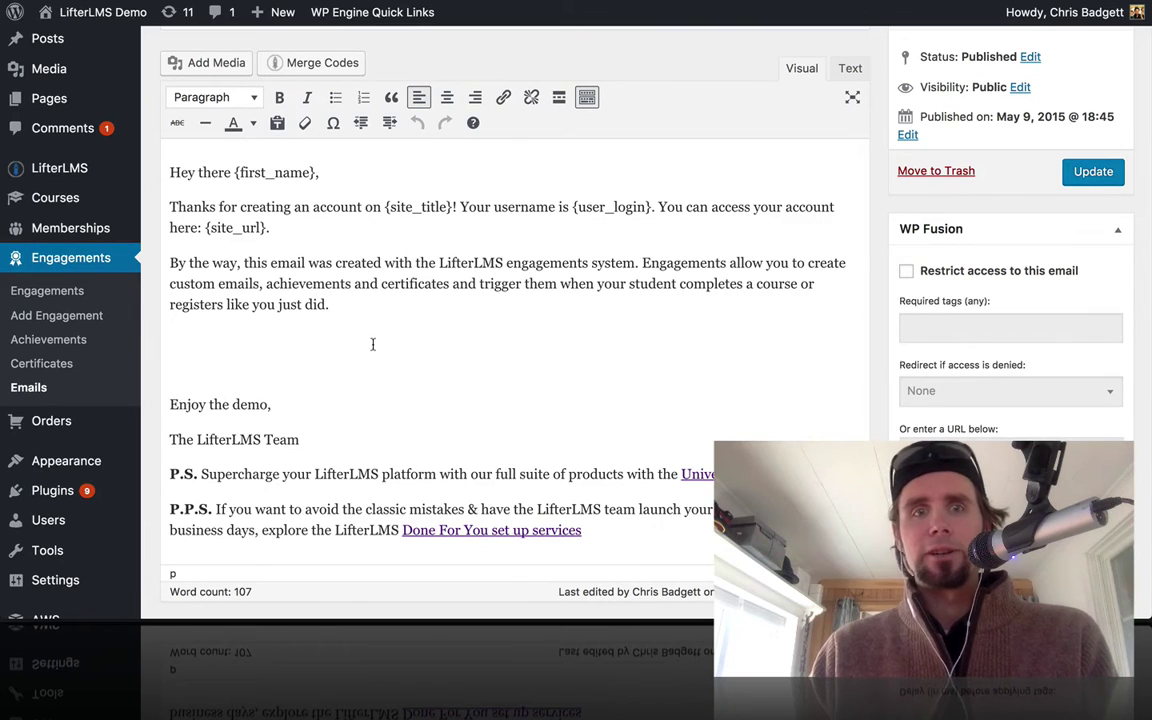
pyautogui.press('Return')
pyautogui.scroll(-1, 500, 380)
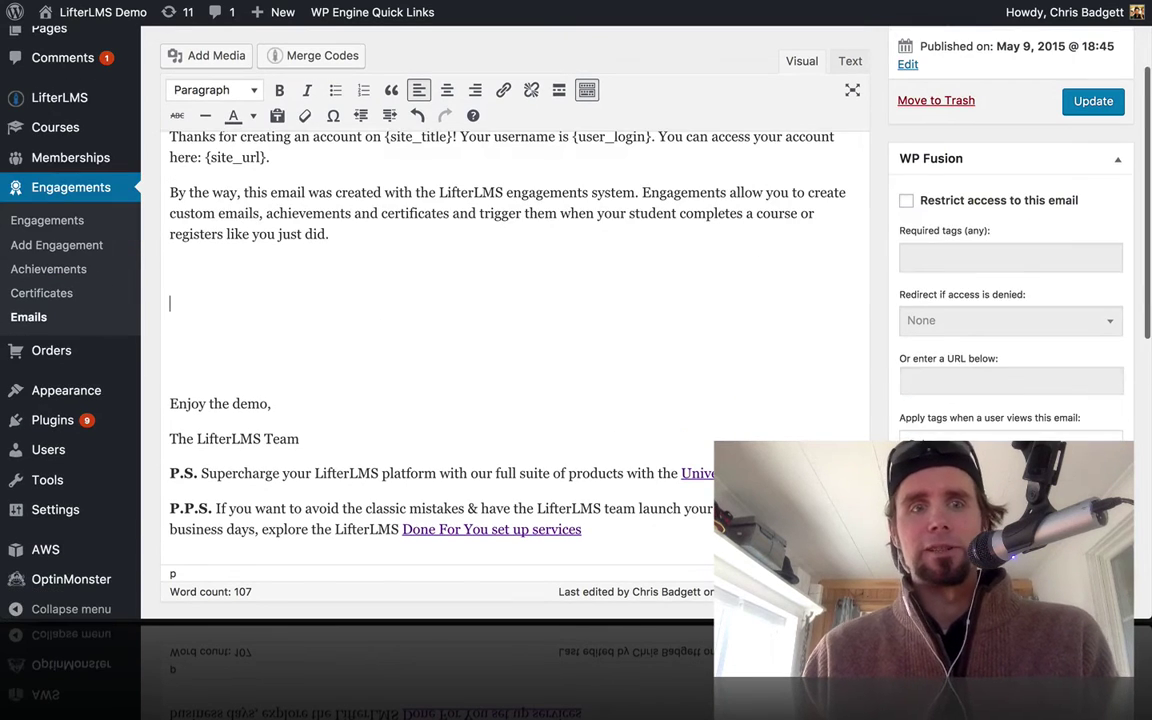
# Insert the Website Title, Website URL, Student Email Address and Current Date merge codes on the new empty line.
pyautogui.scroll(2, 500, 380)
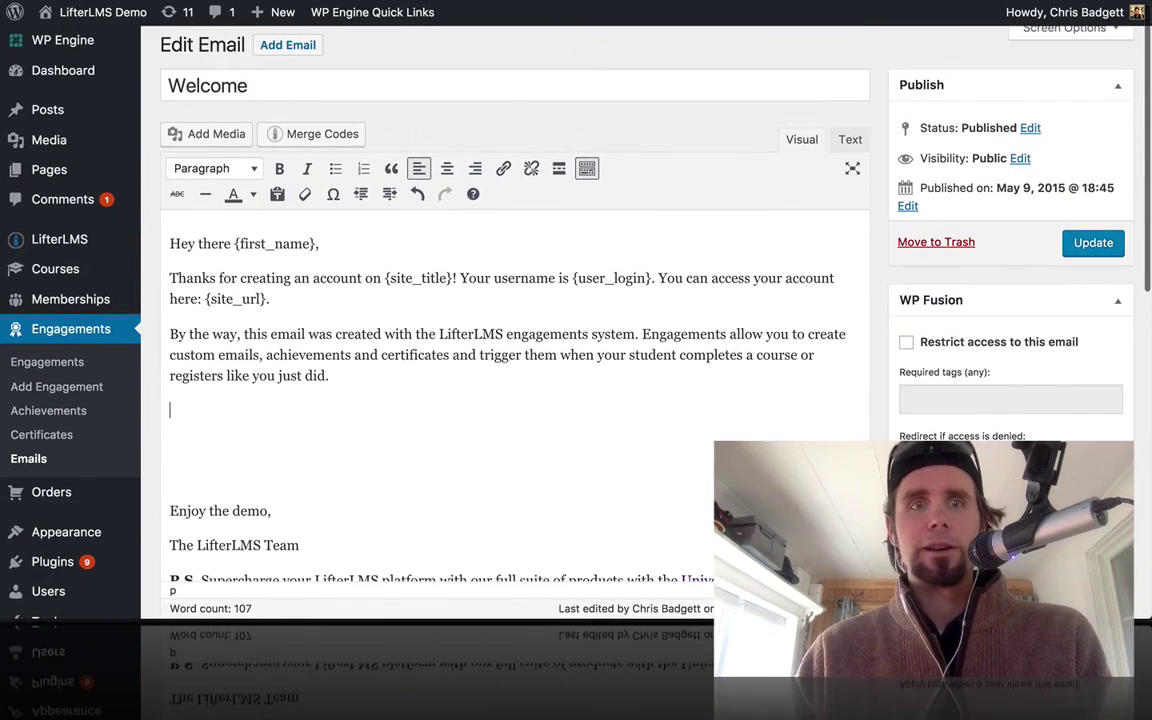
pyautogui.click(329, 136)
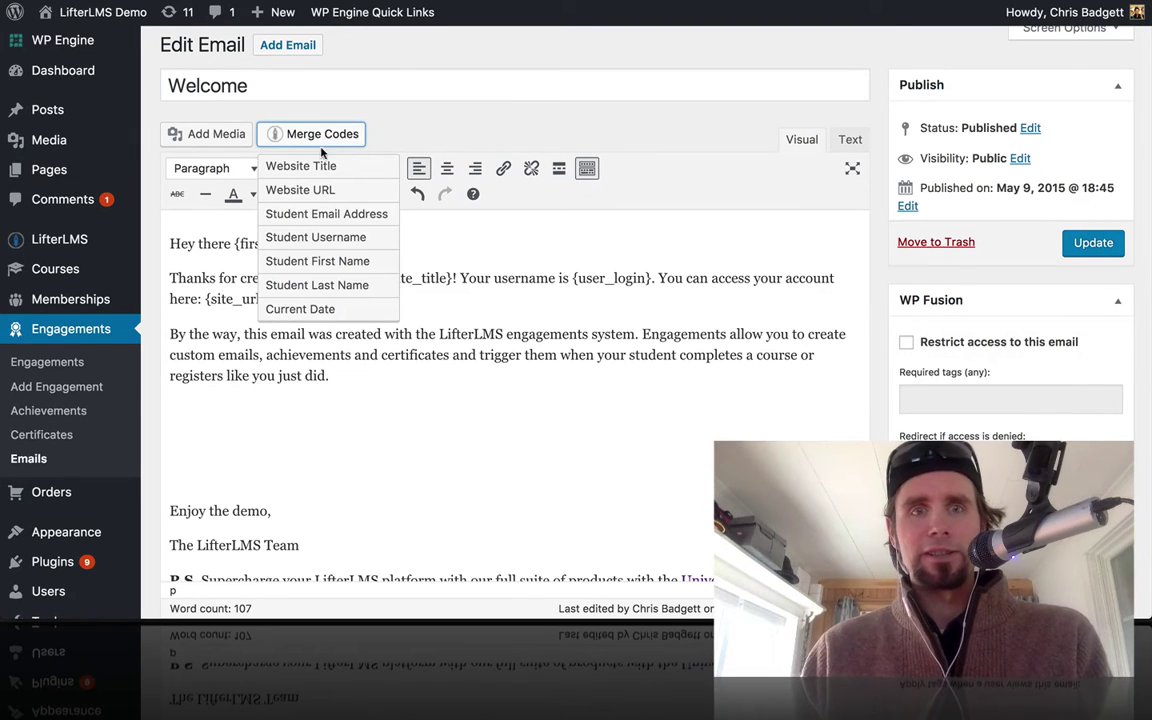
pyautogui.click(321, 165)
pyautogui.click(313, 139)
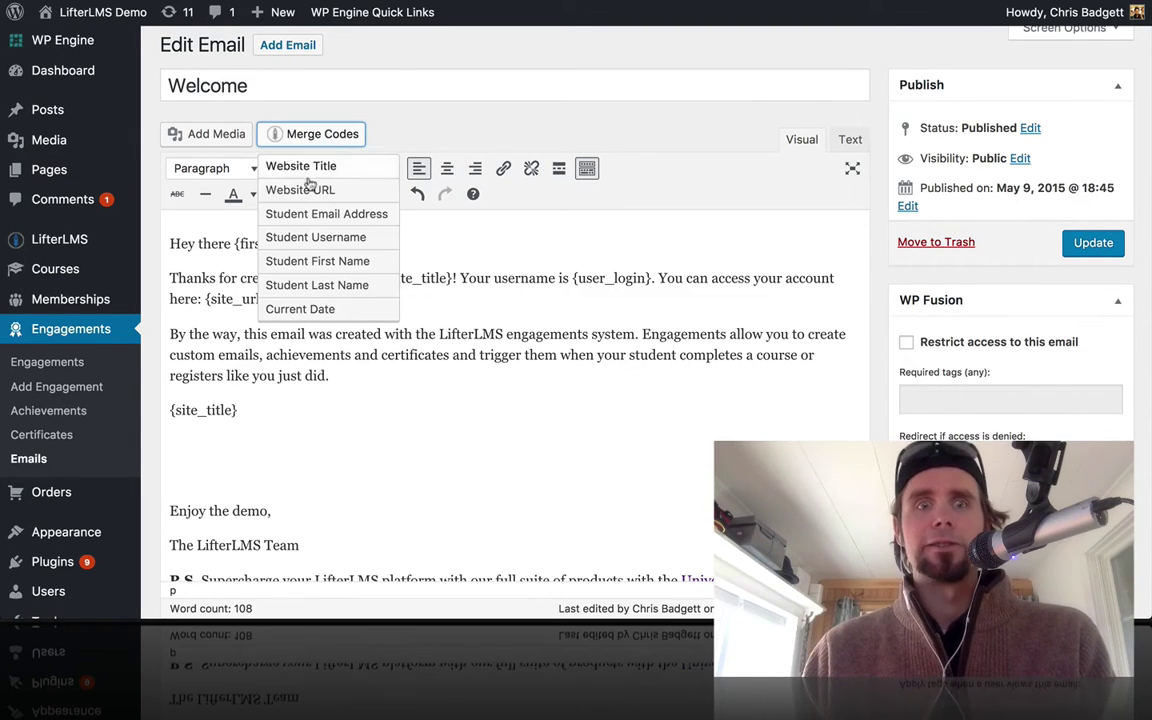
pyautogui.click(303, 189)
pyautogui.click(302, 136)
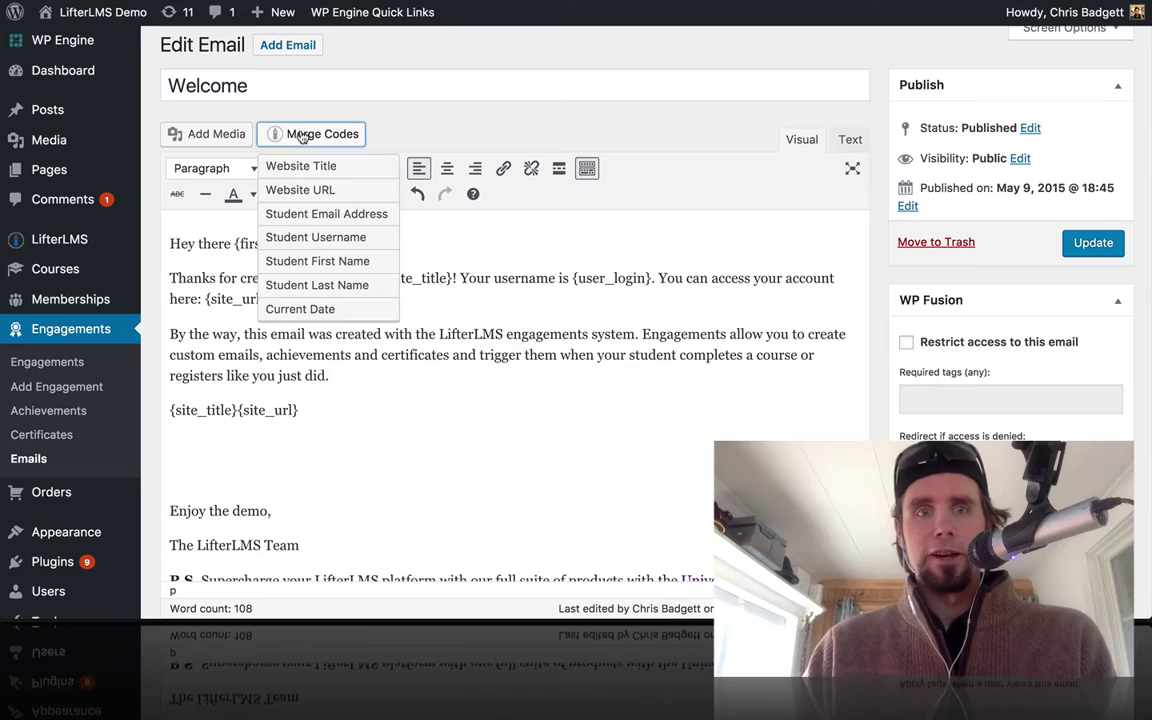
pyautogui.click(296, 214)
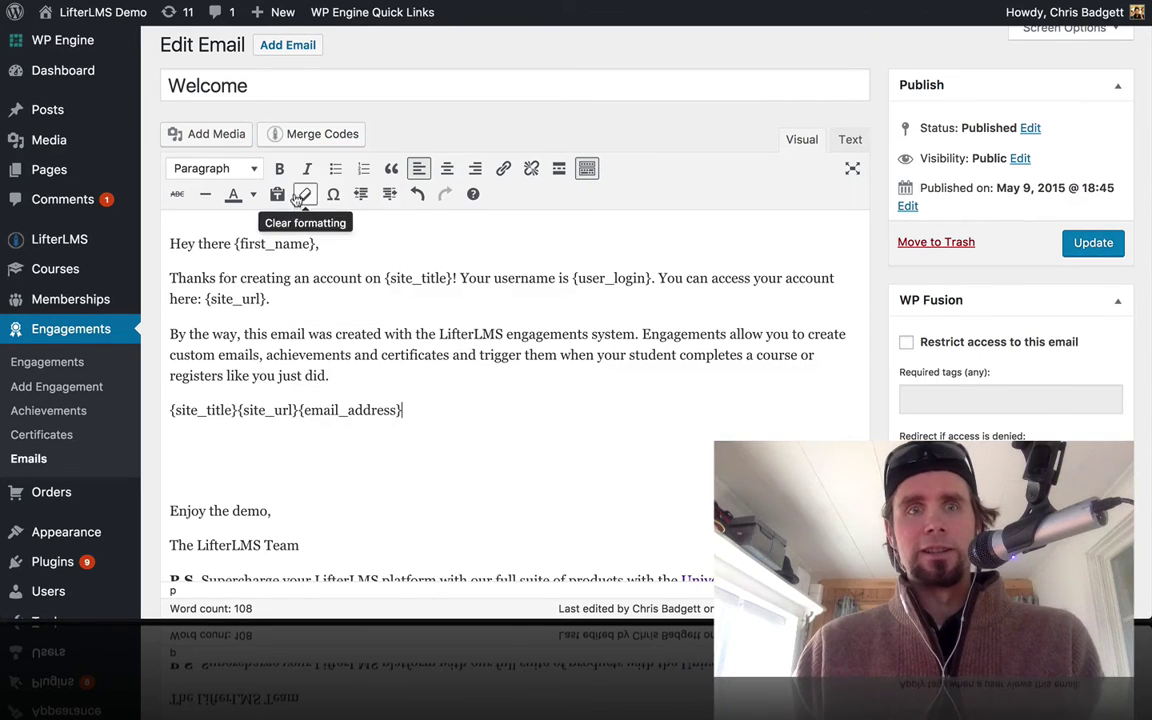
pyautogui.click(300, 133)
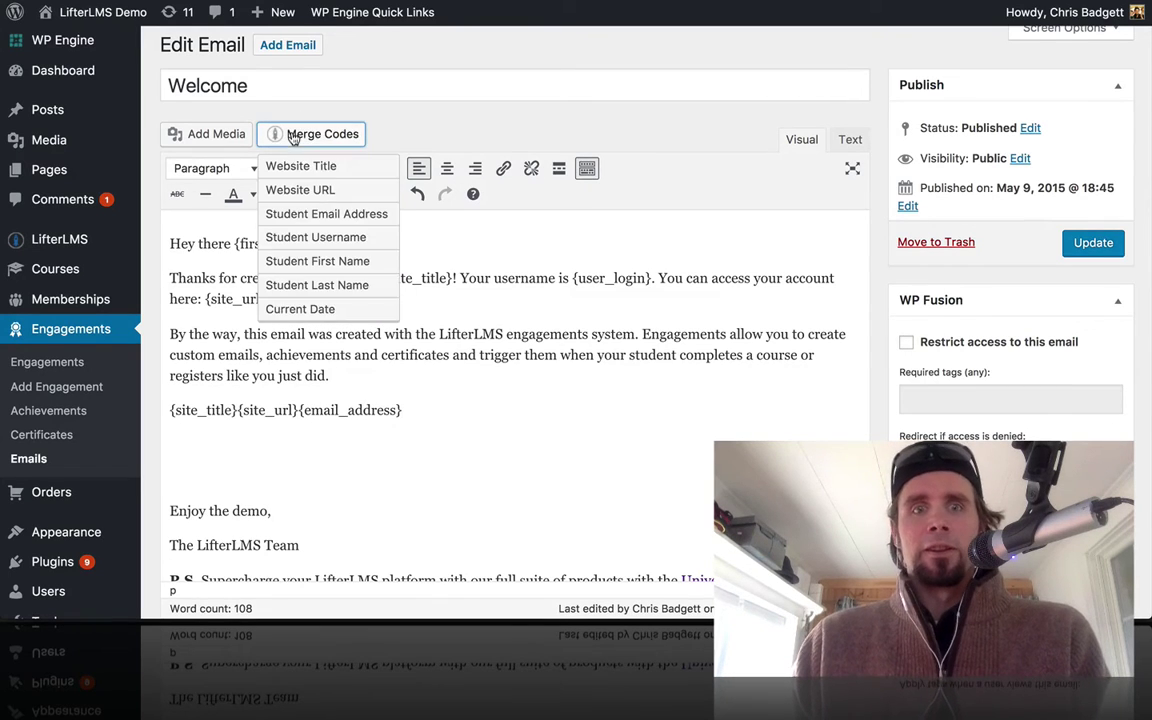
pyautogui.click(322, 311)
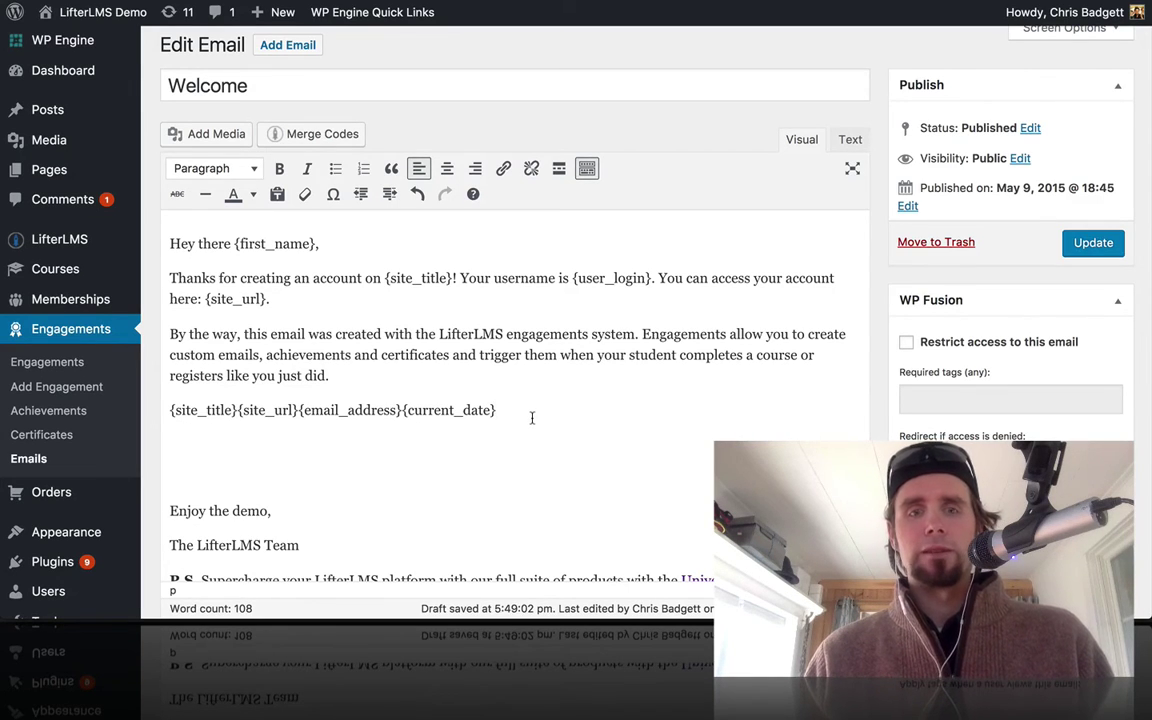
# Delete the line of inserted merge codes together with its added empty line from the email body.
pyautogui.moveTo(530, 411); pyautogui.dragTo(161, 410)
pyautogui.press('BackSpace')
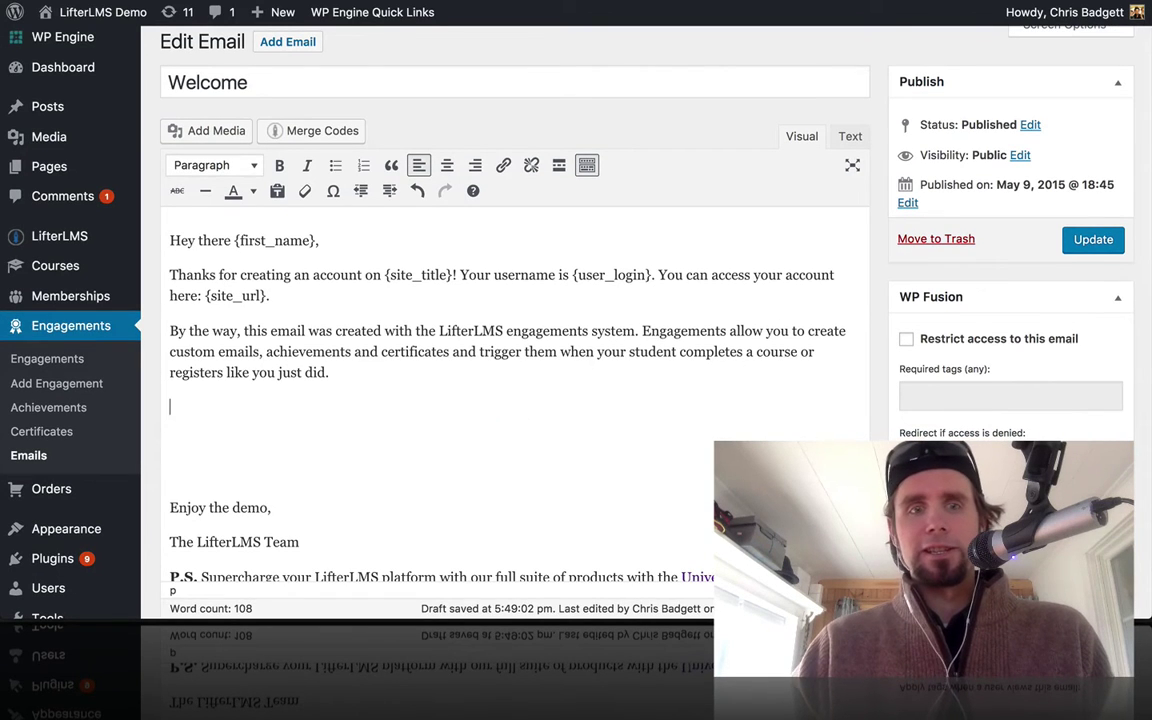
pyautogui.press('BackSpace')
# Review the Welcome email's settings for subject, heading, To, CC and BCC, placing the cursor in the Email To field.
pyautogui.scroll(-1, 161, 410)
pyautogui.scroll(-8, 543, 237)
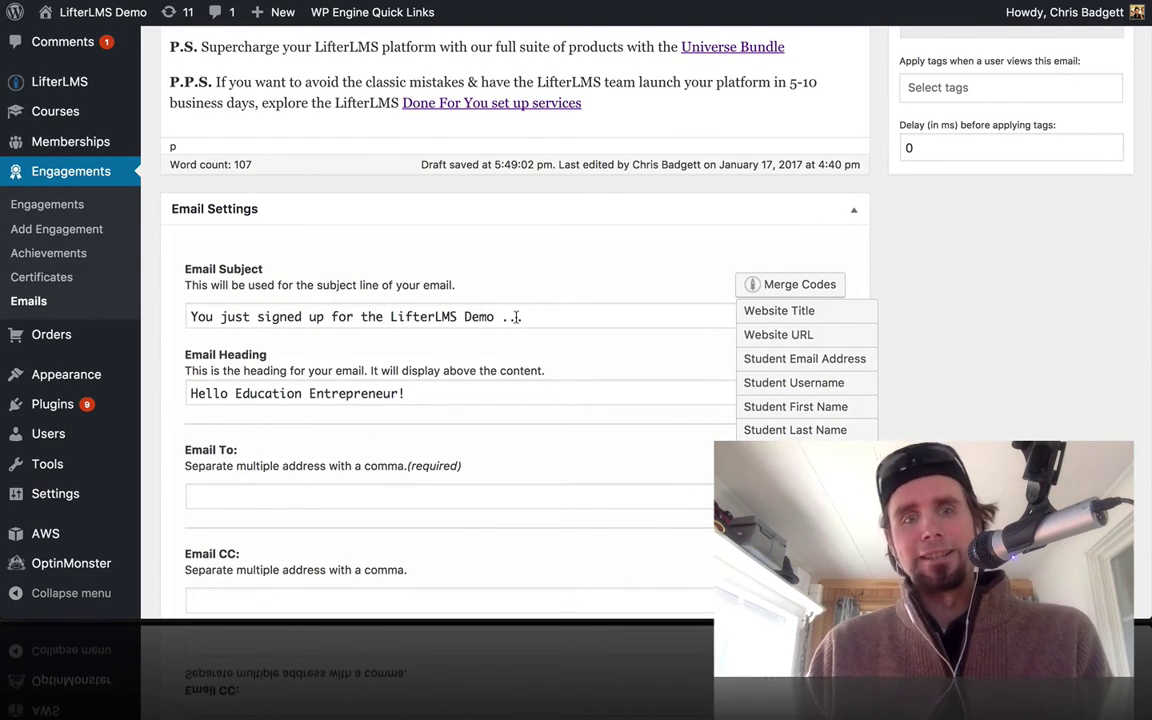
pyautogui.scroll(-2, 445, 393)
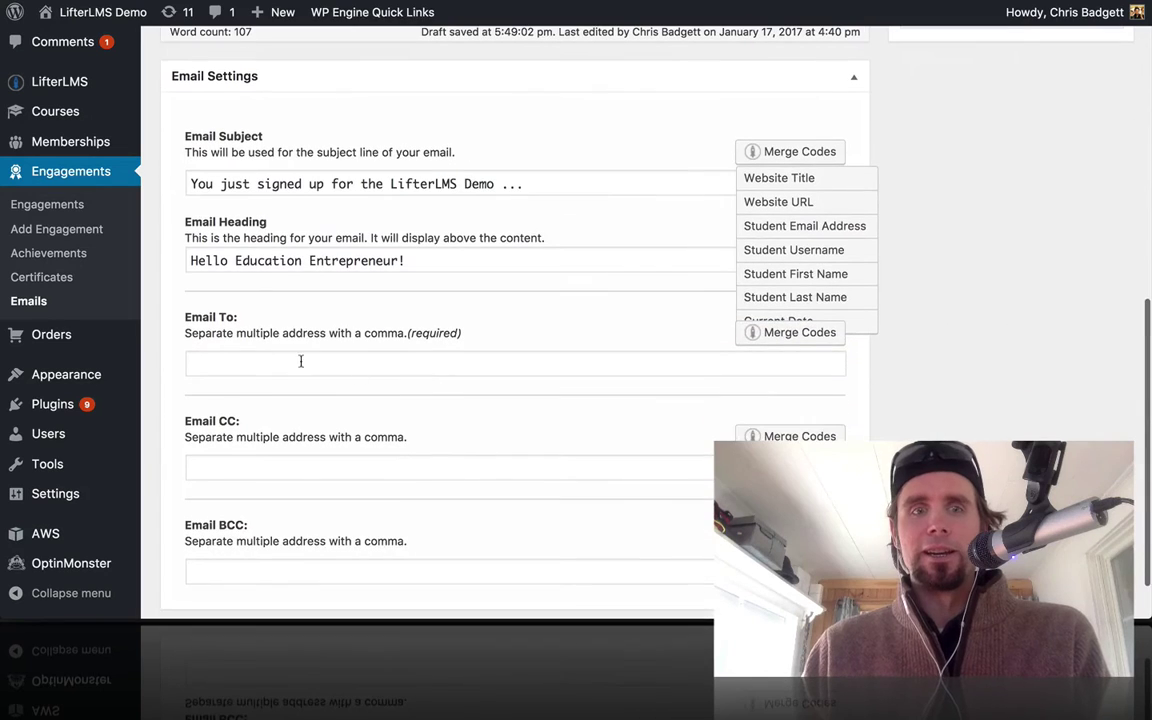
pyautogui.click(287, 362)
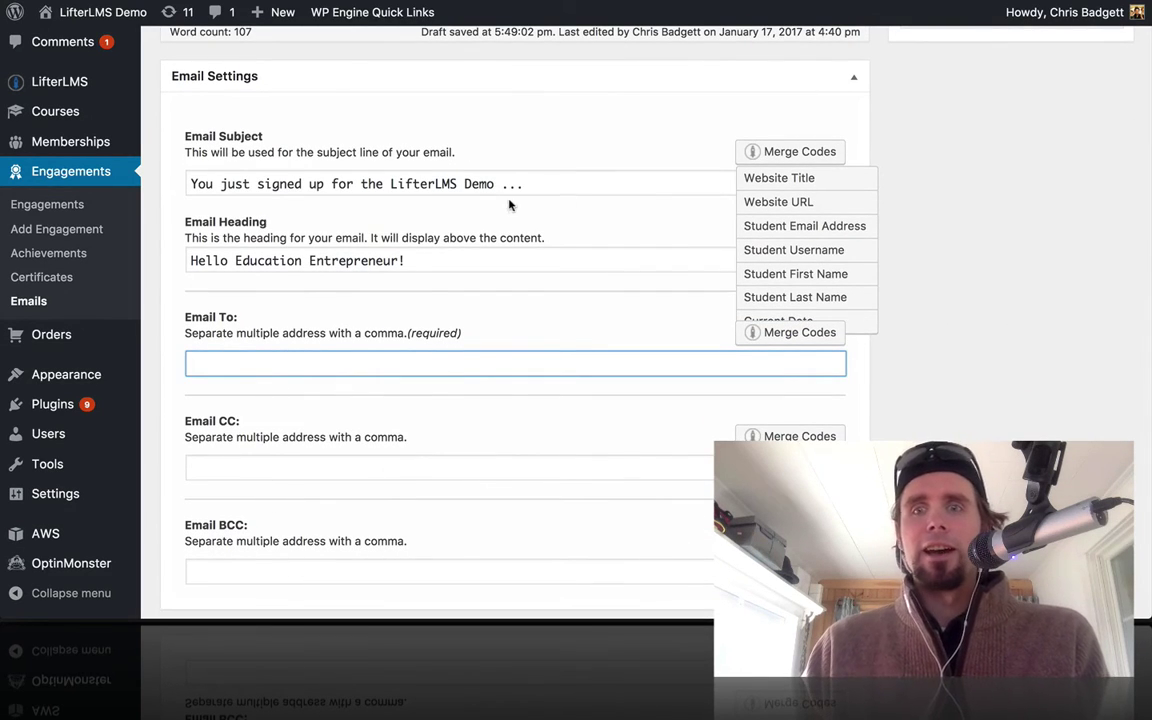
pyautogui.scroll(5, 586, 183)
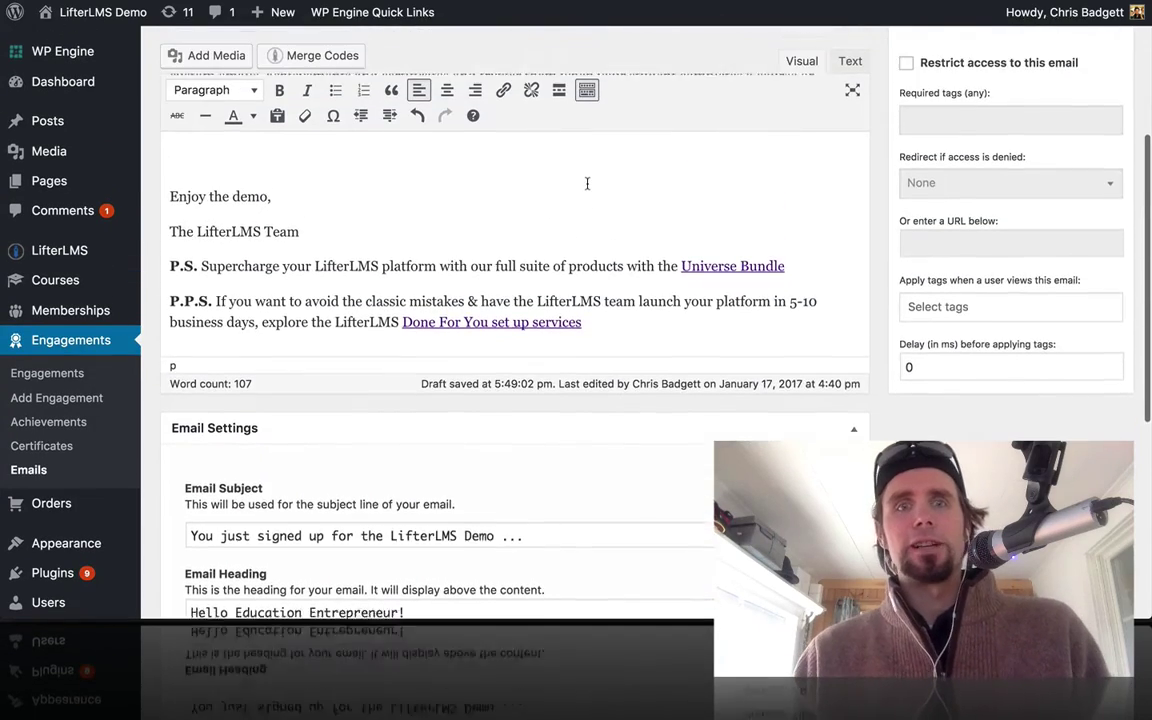
pyautogui.scroll(4, 587, 183)
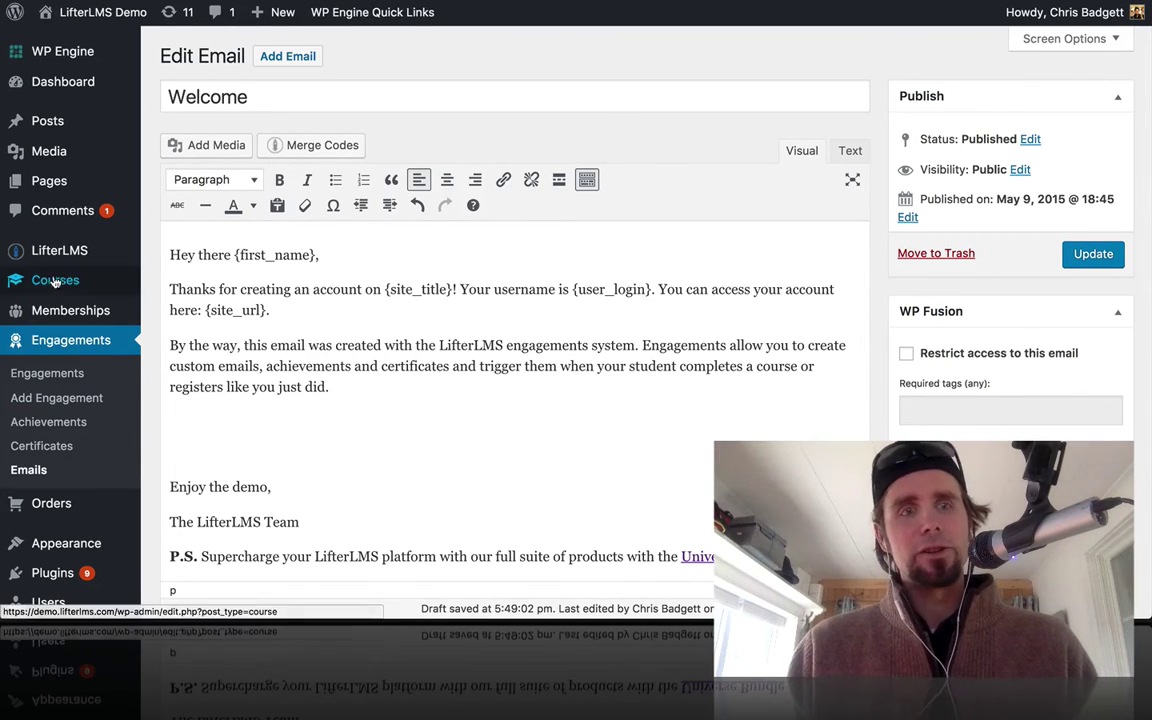
# Open the Engagements section of the LifterLMS settings.
pyautogui.moveTo(55, 267)
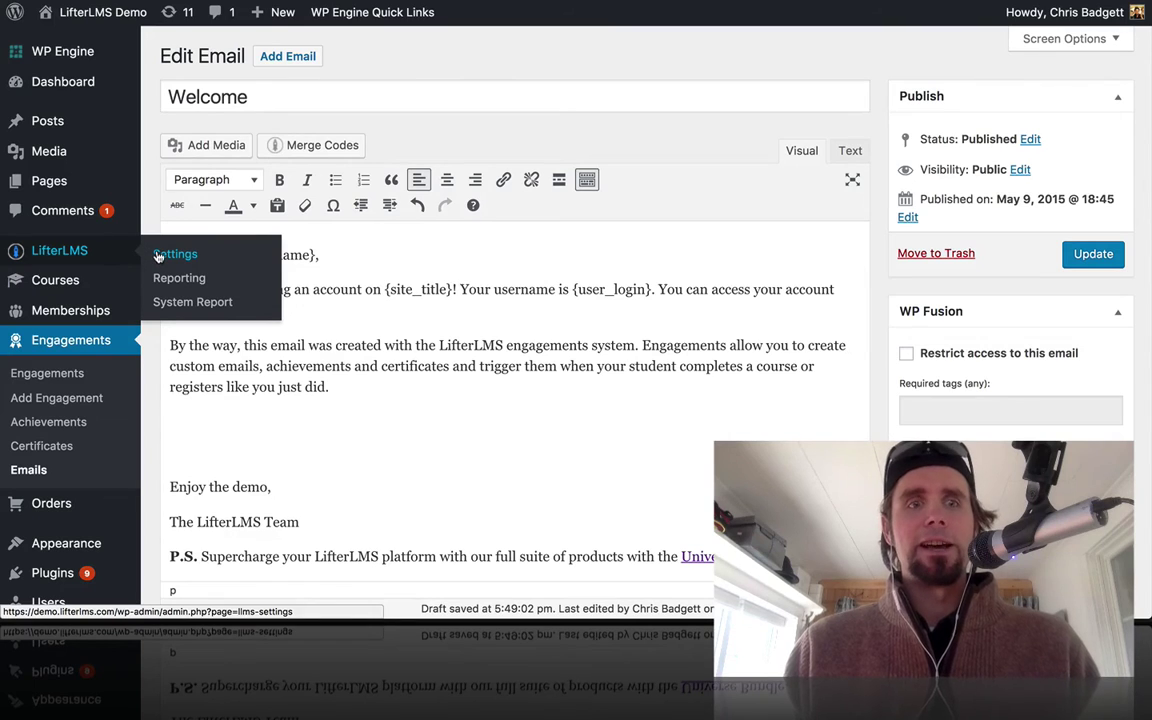
pyautogui.click(157, 257)
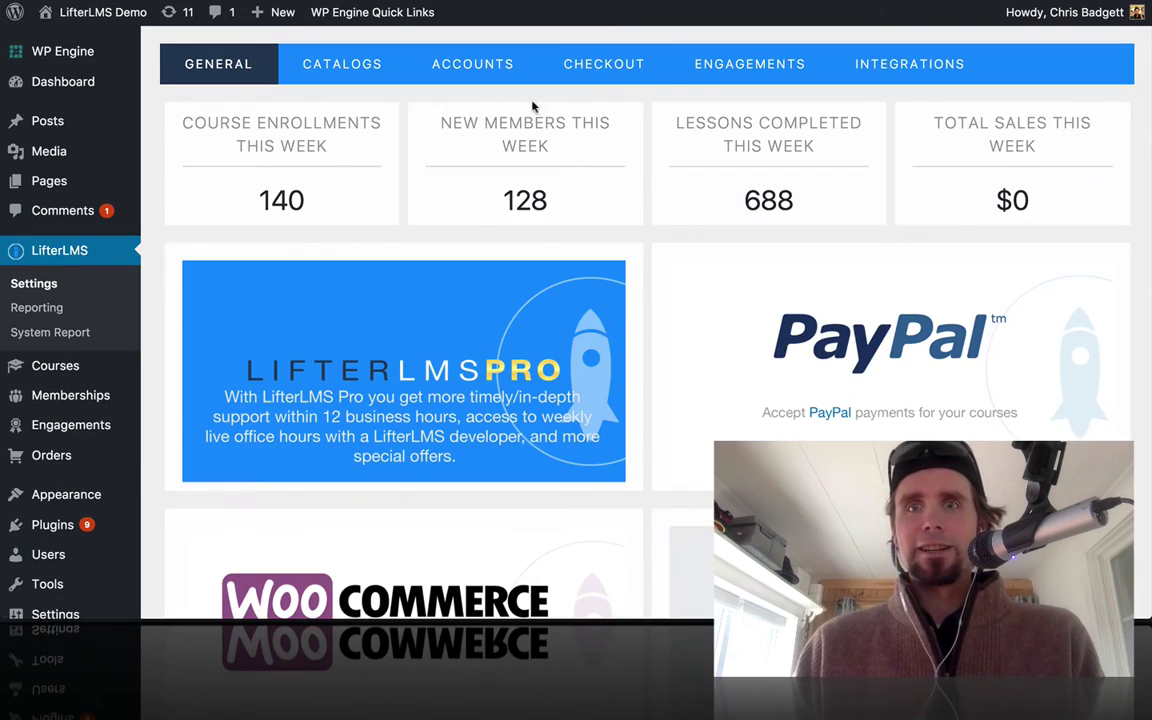
pyautogui.click(746, 63)
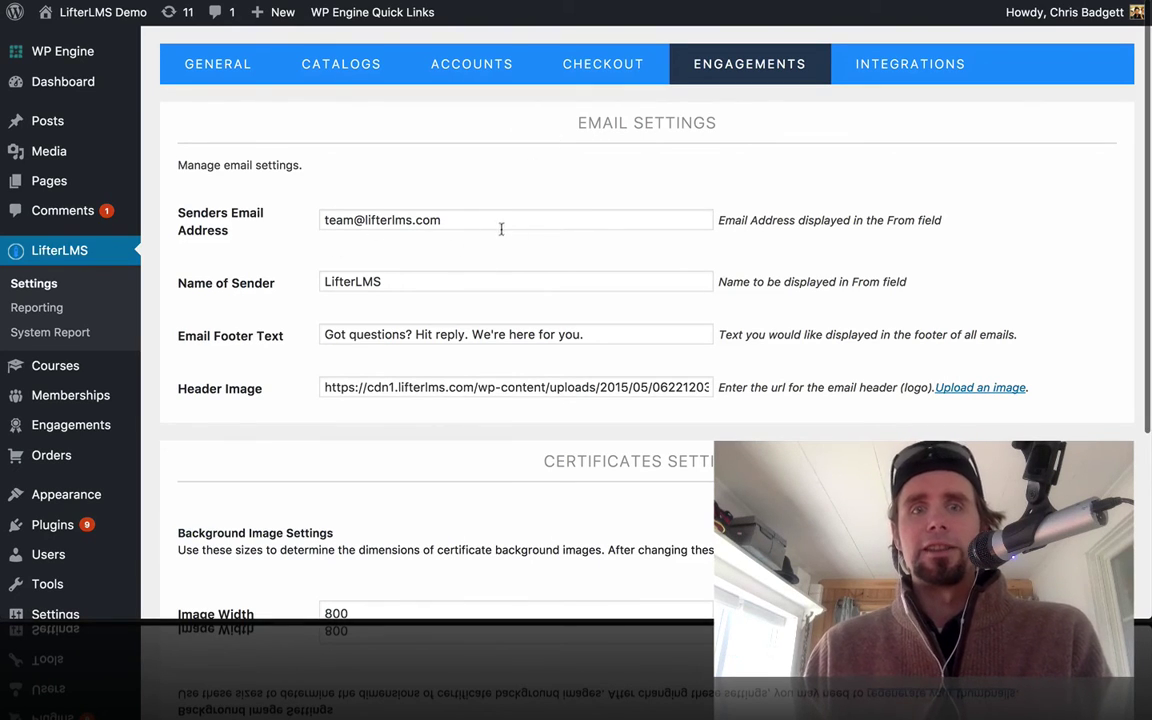
# Point out the sender name, then highlight the email footer text and the header image URL in the email settings.
pyautogui.click(419, 281)
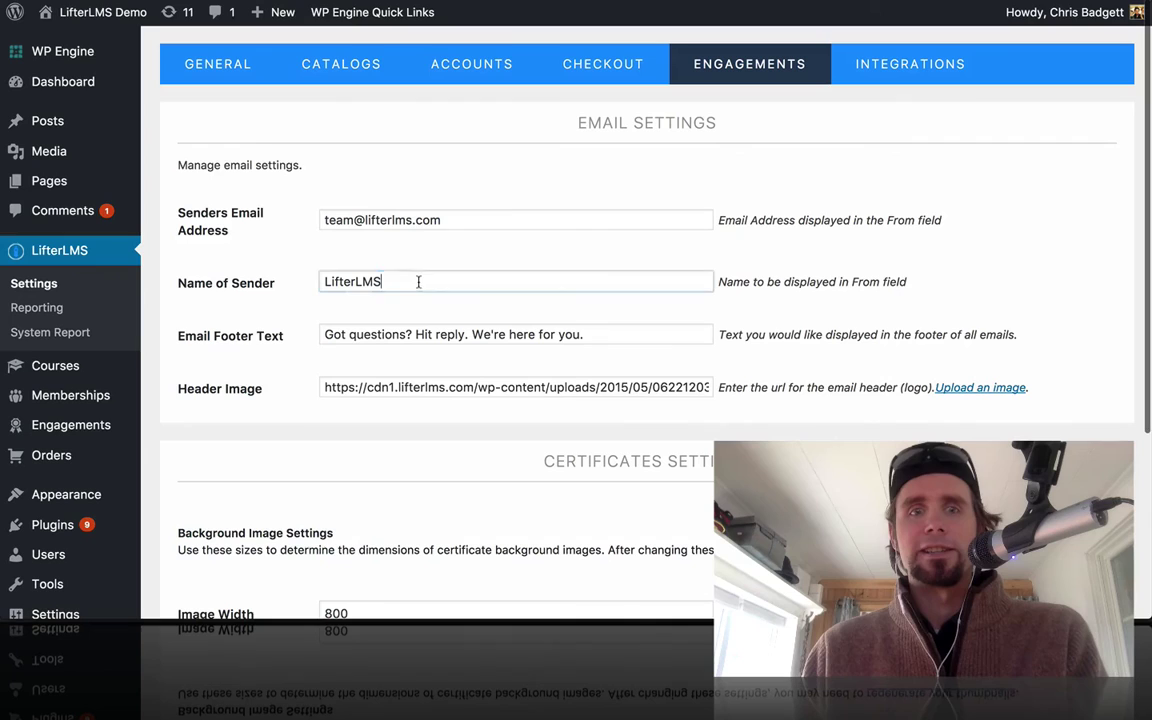
pyautogui.moveTo(640, 335); pyautogui.dragTo(314, 340)
pyautogui.moveTo(320, 389); pyautogui.dragTo(744, 397)
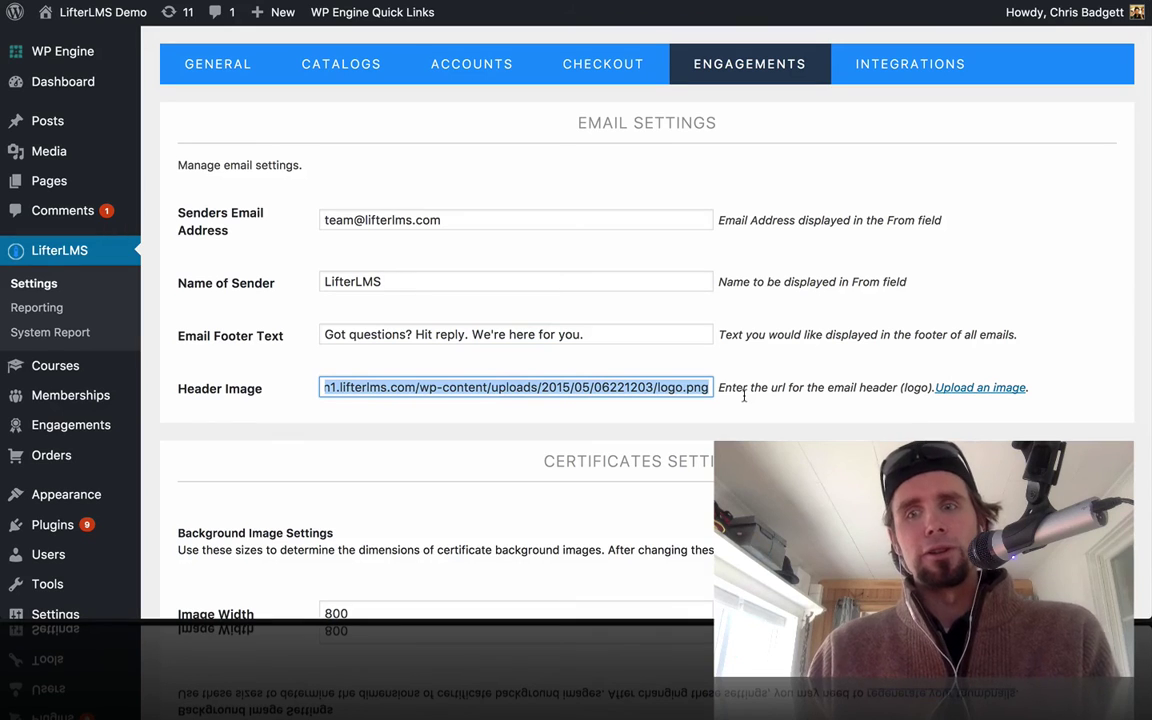